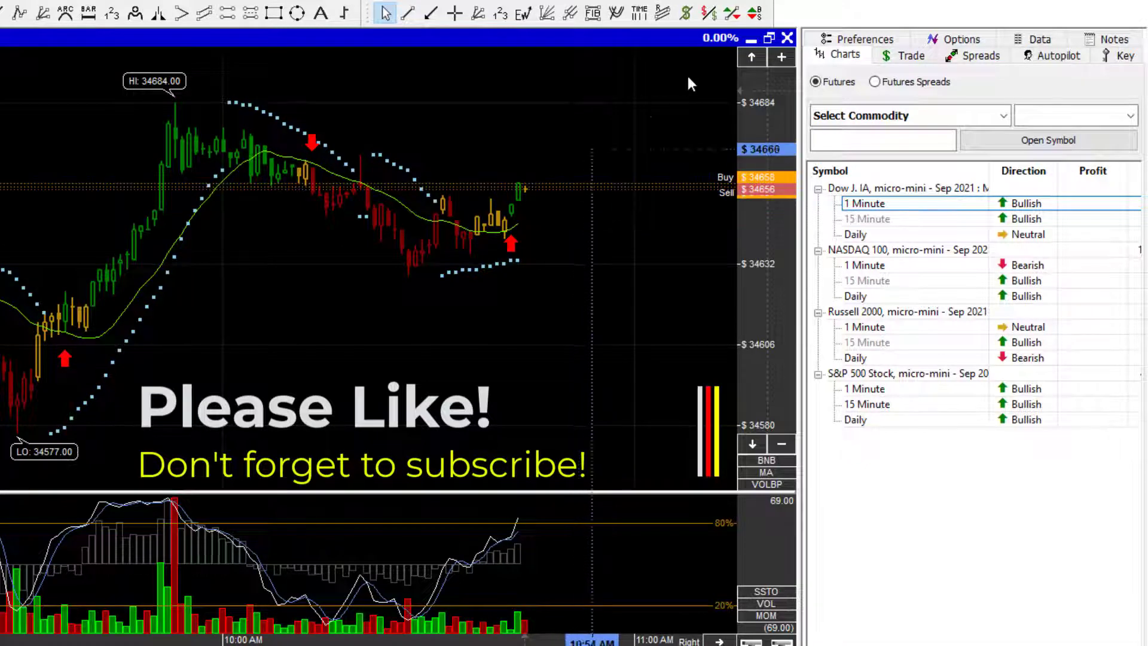
Step: Measure the risk on the Dow 1-minute chart from 34657 down to 34626 with the Dollar Calculator, for a quantity of 3
left_click(686, 15)
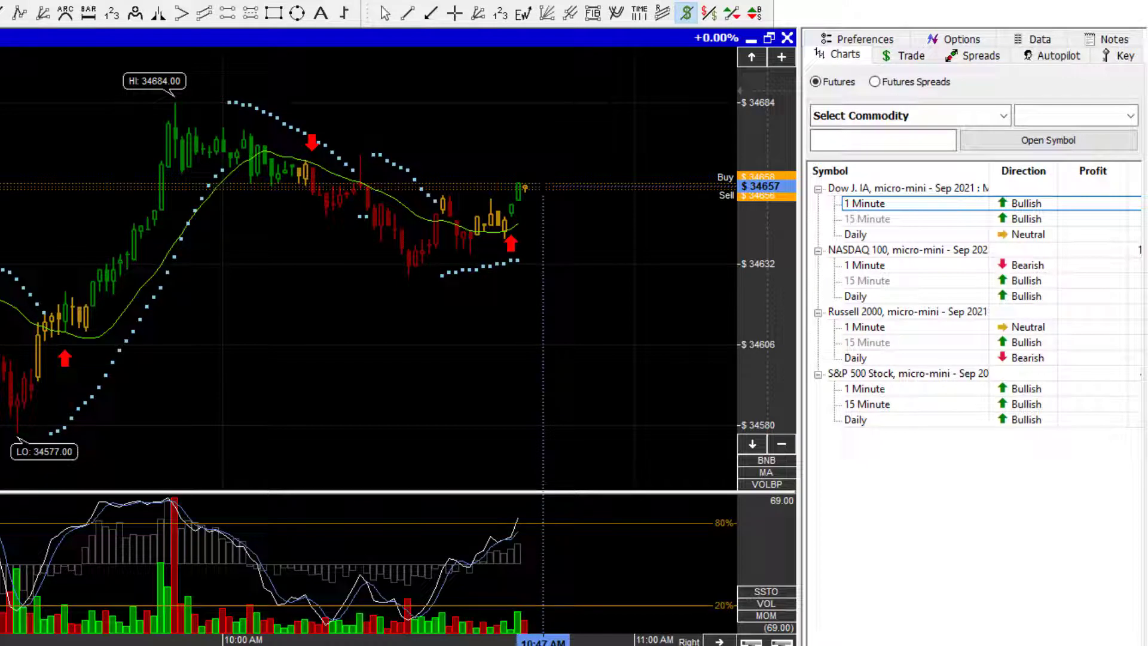
mouse_move(543, 187)
left_mouse_down()
mouse_move(518, 266)
mouse_move(415, 278)
mouse_move(483, 281)
left_mouse_up()
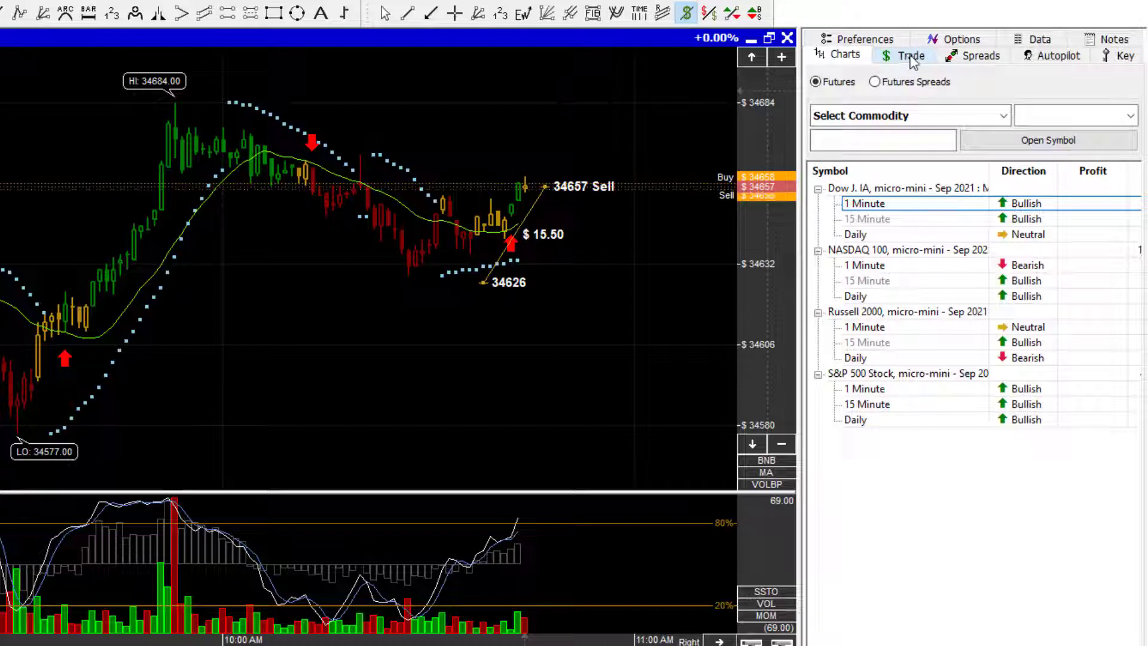
left_click(866, 40)
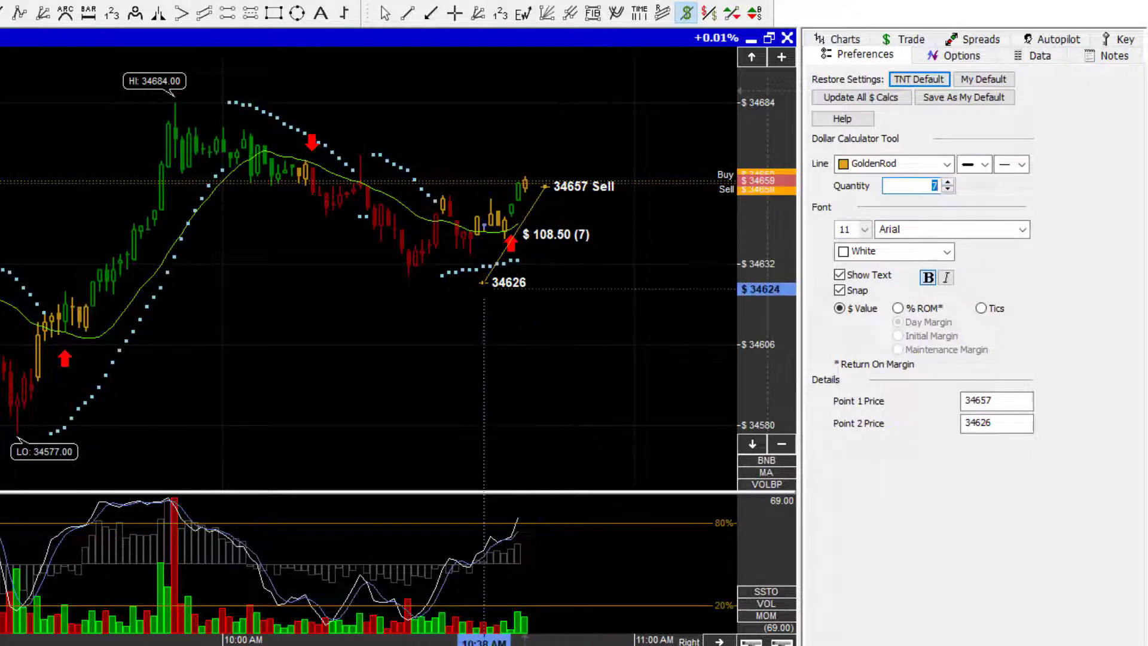
left_click(947, 190)
left_click(948, 190)
left_click(947, 190)
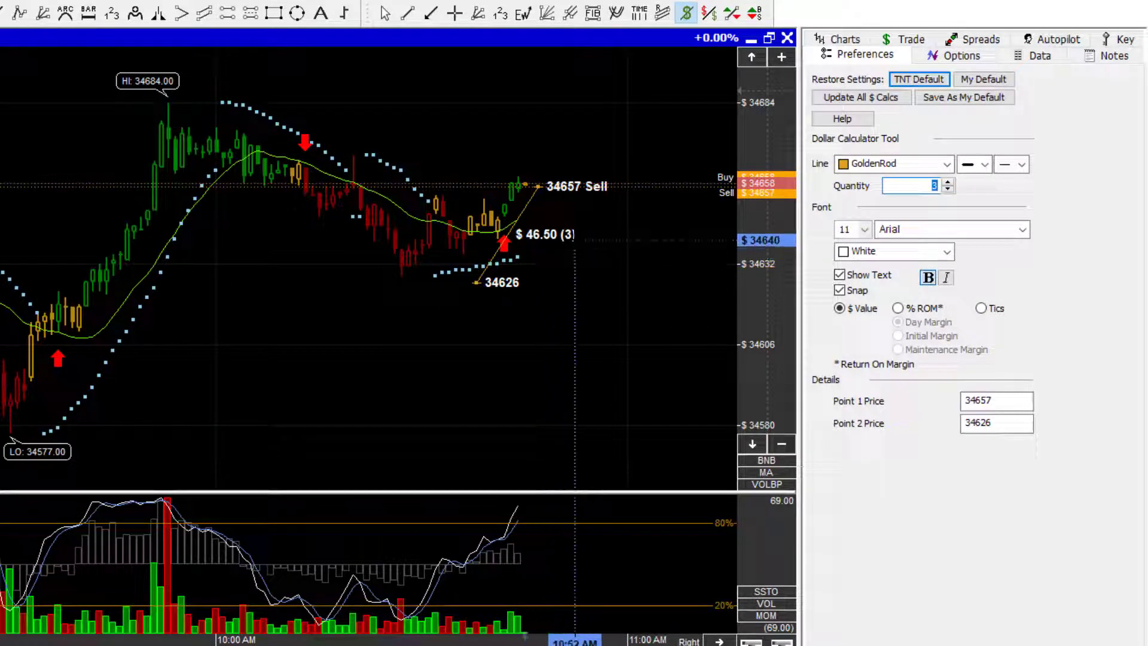
Step: Buy 3 Dow micro-mini contracts at market
left_click(911, 41)
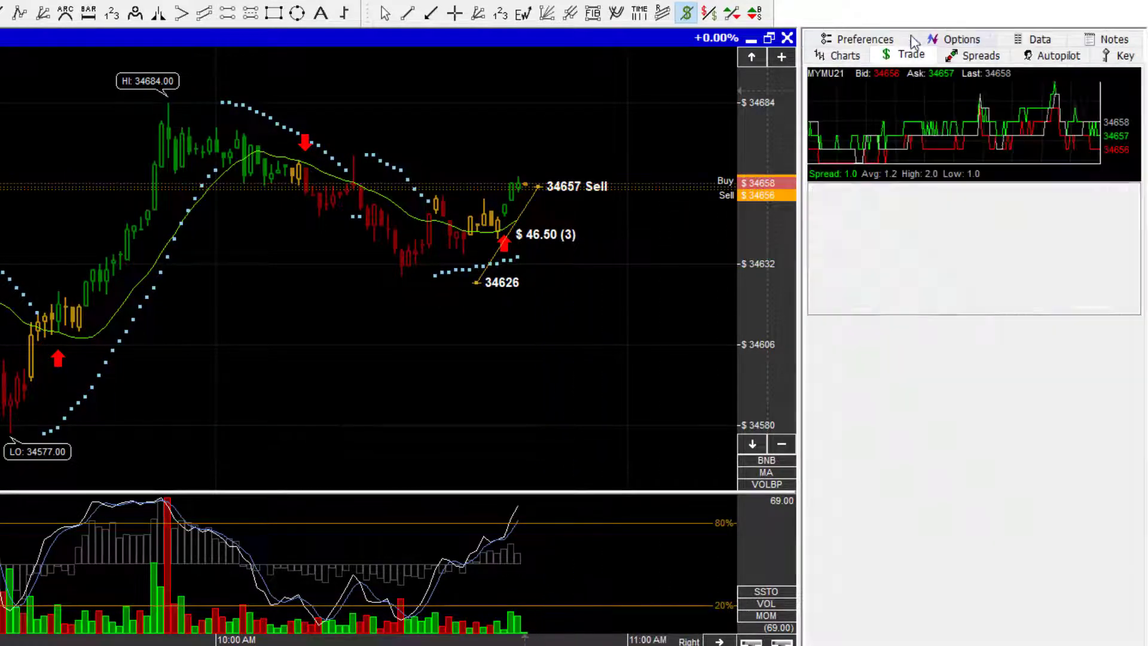
left_click(947, 341)
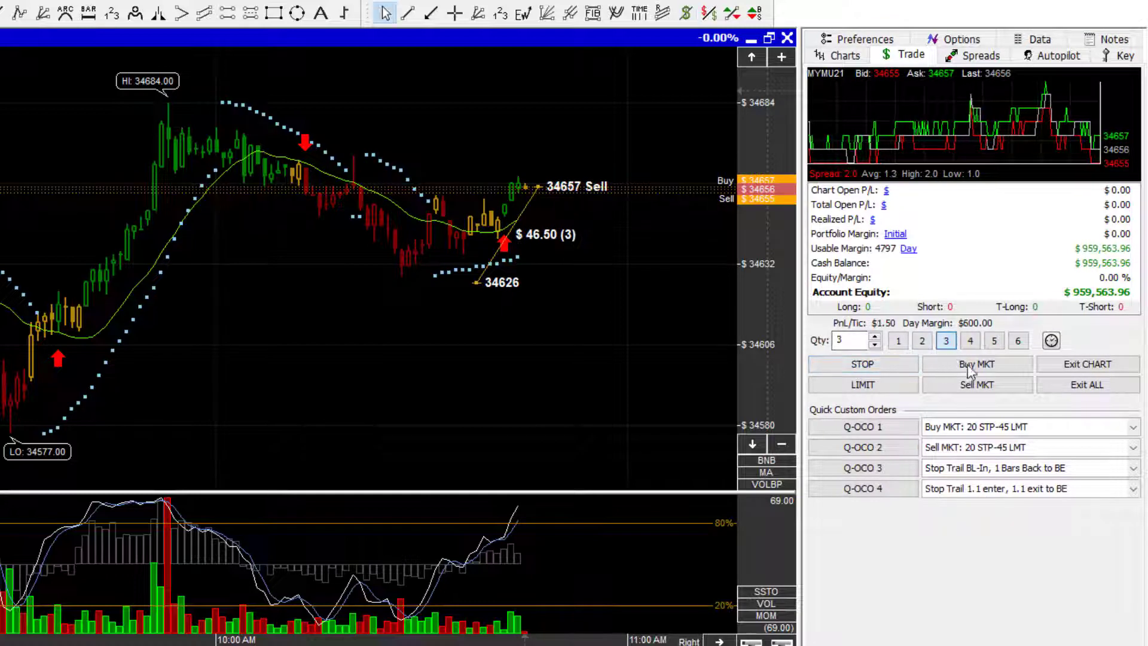
left_click(976, 364)
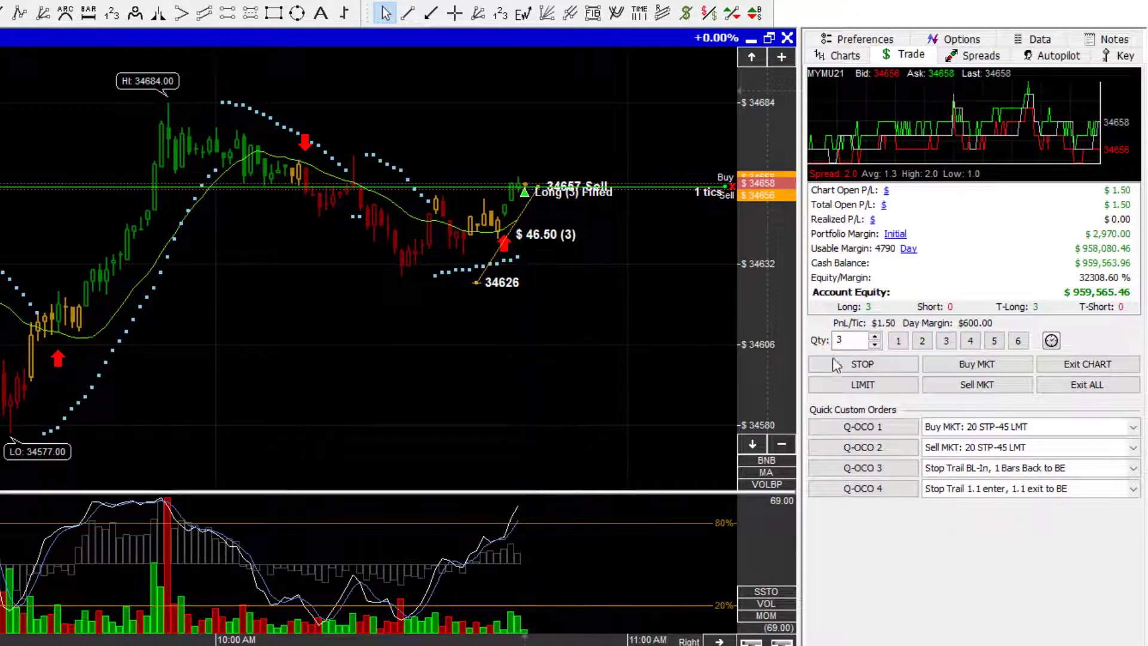
Step: Place a 3-contract protective sell stop at about 34627 on the Dow chart, and delete that order
left_click(863, 364)
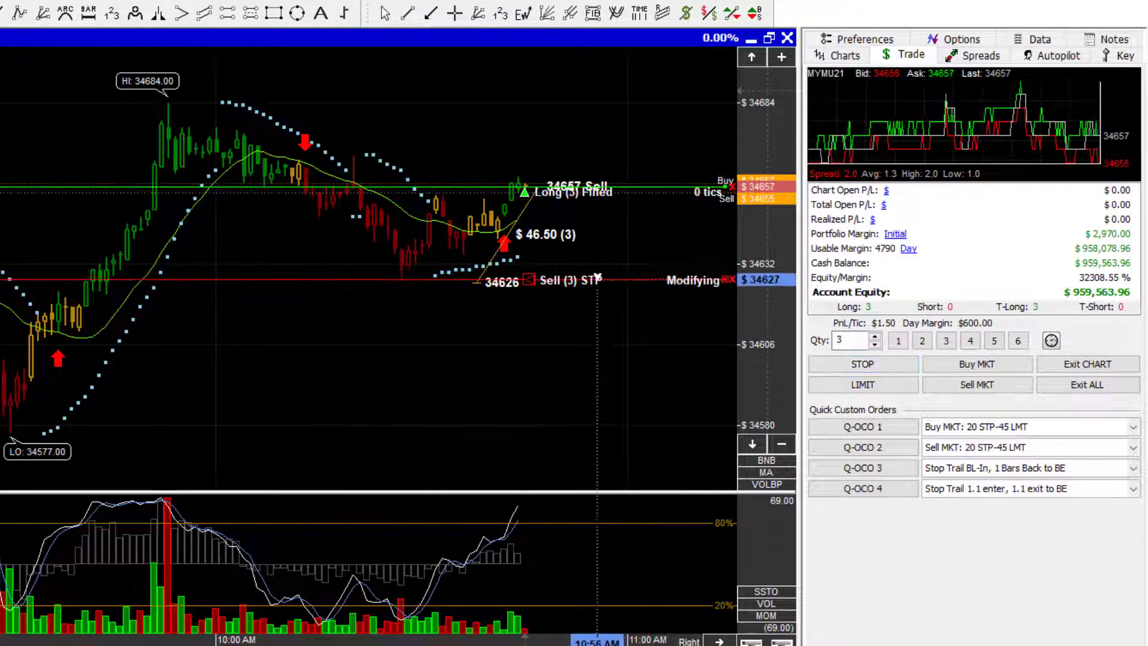
left_click(597, 278)
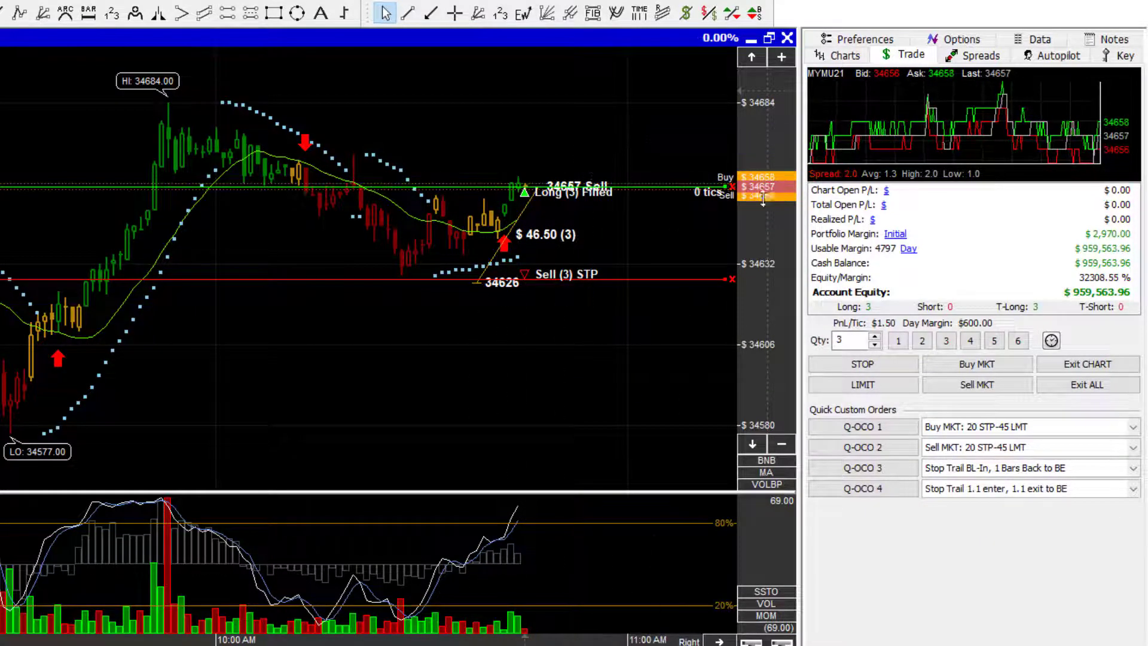
left_click_drag(750, 261, 747, 315)
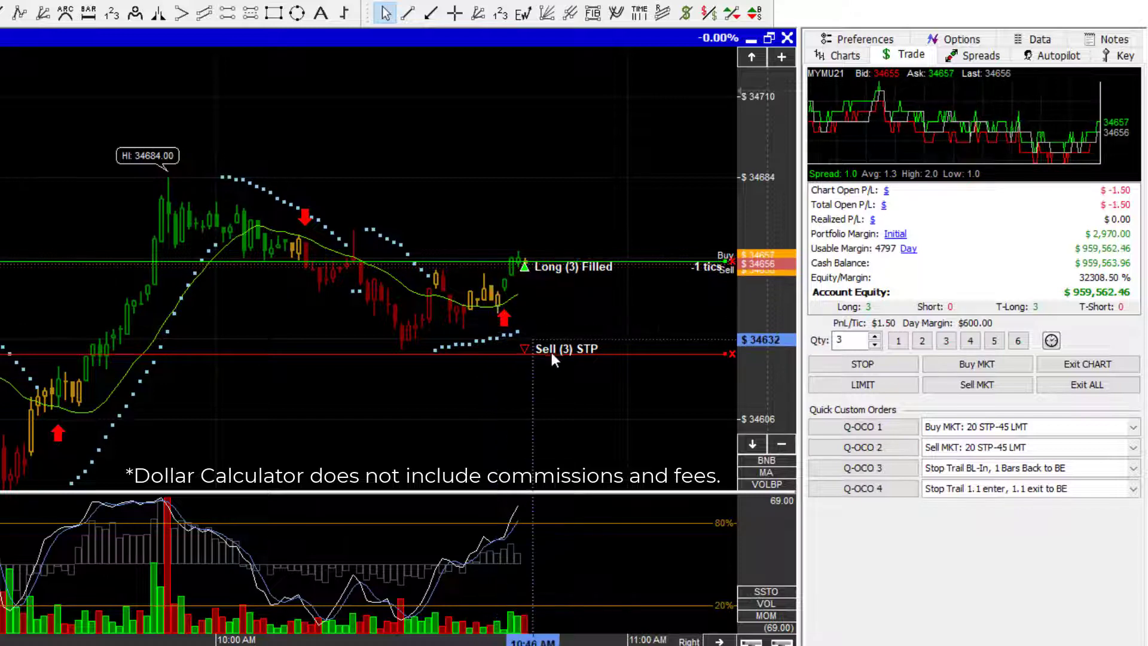
right_click(522, 348)
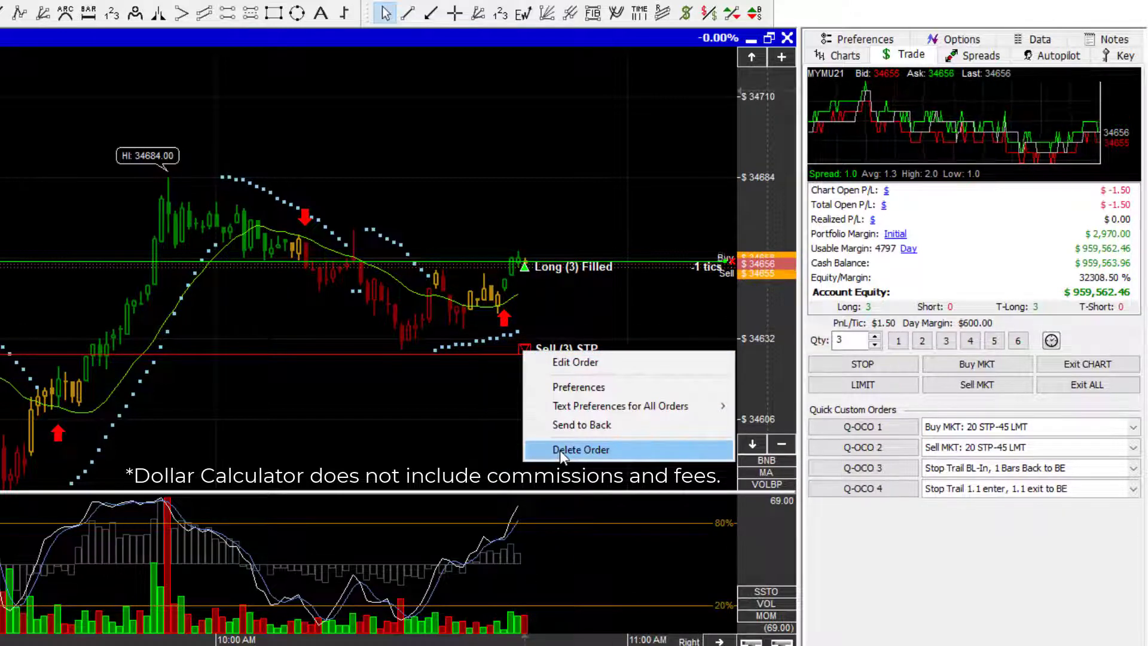
left_click(560, 450)
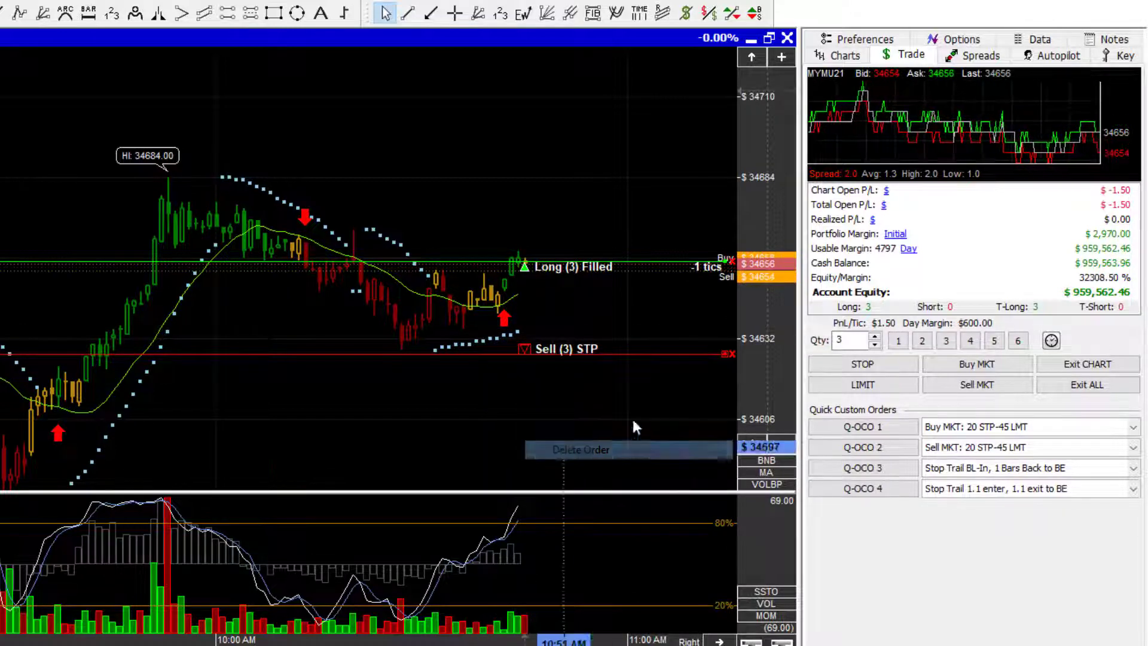
Step: Place two single-contract sell stops on the Dow chart, one just below the recent swing low and one at 34633
left_click(868, 368)
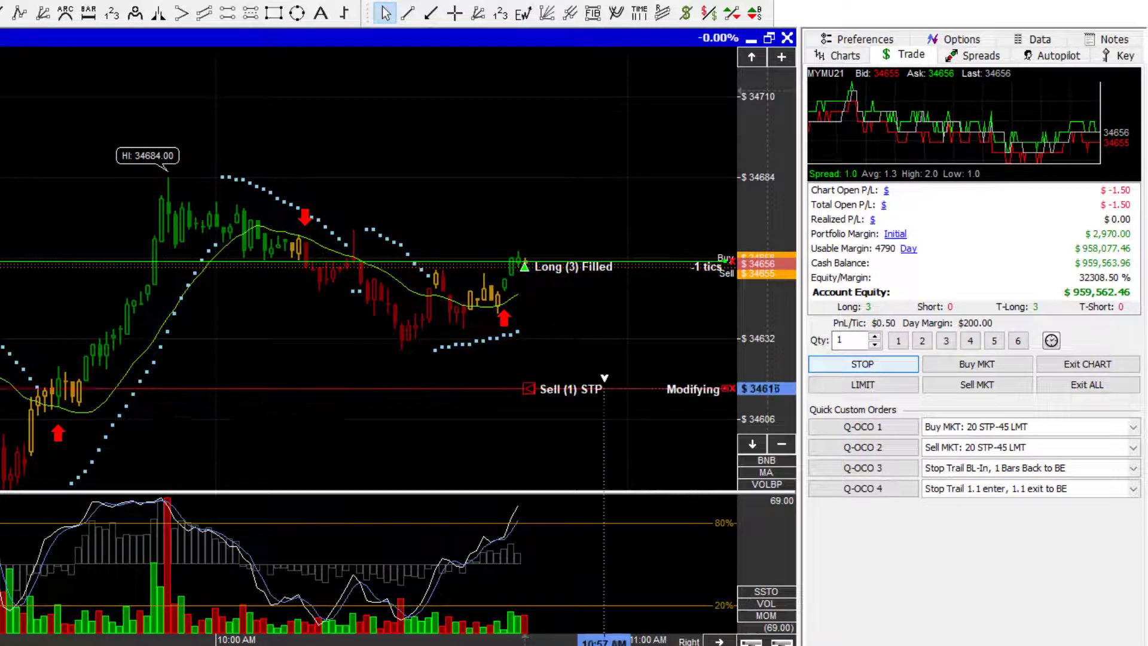
left_click(820, 368)
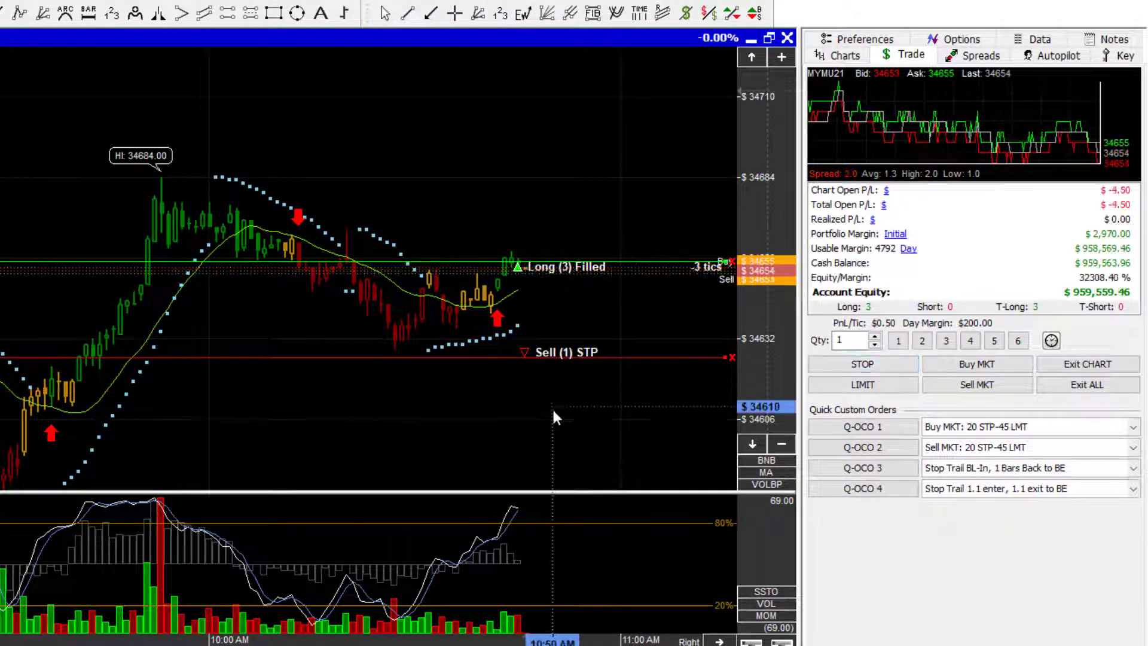
left_click(869, 364)
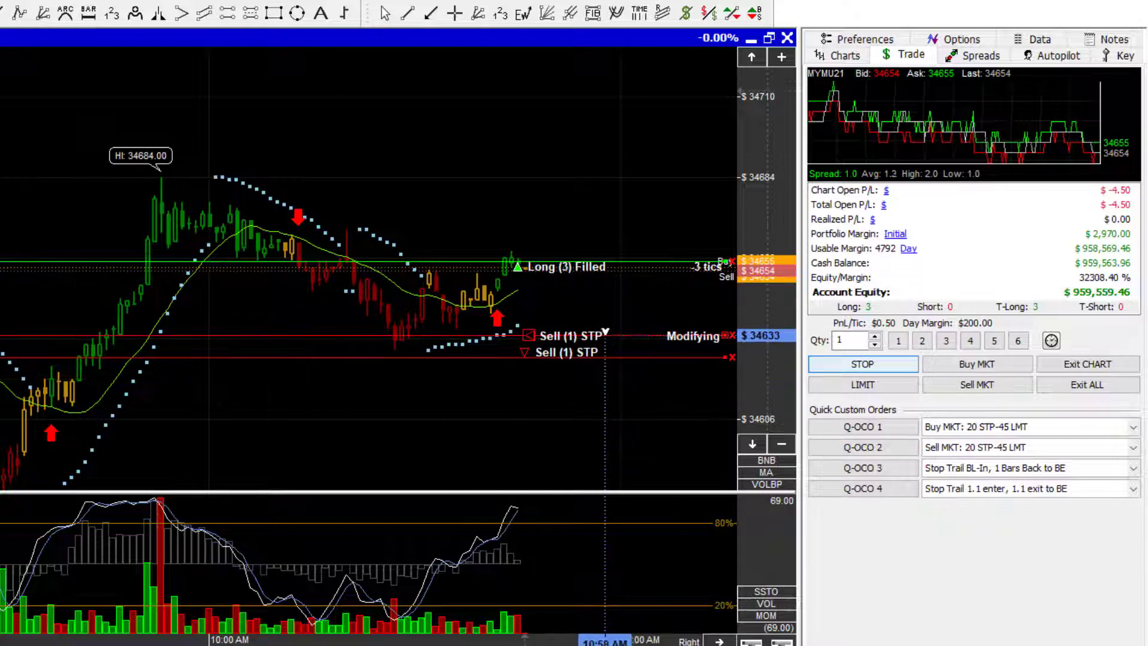
left_click(605, 336)
Step: Make the 34633 stop trail by BnB Blue Light, and place a third single-contract sell stop slightly above it
right_click(527, 330)
left_click(529, 342)
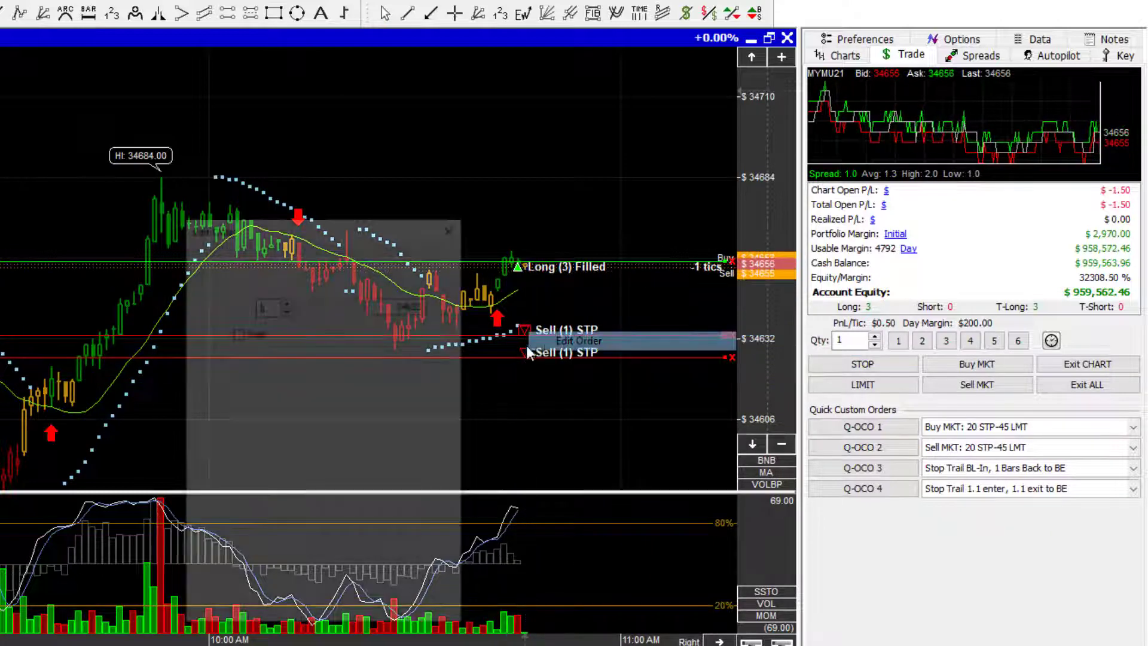
left_click(237, 332)
left_click(320, 332)
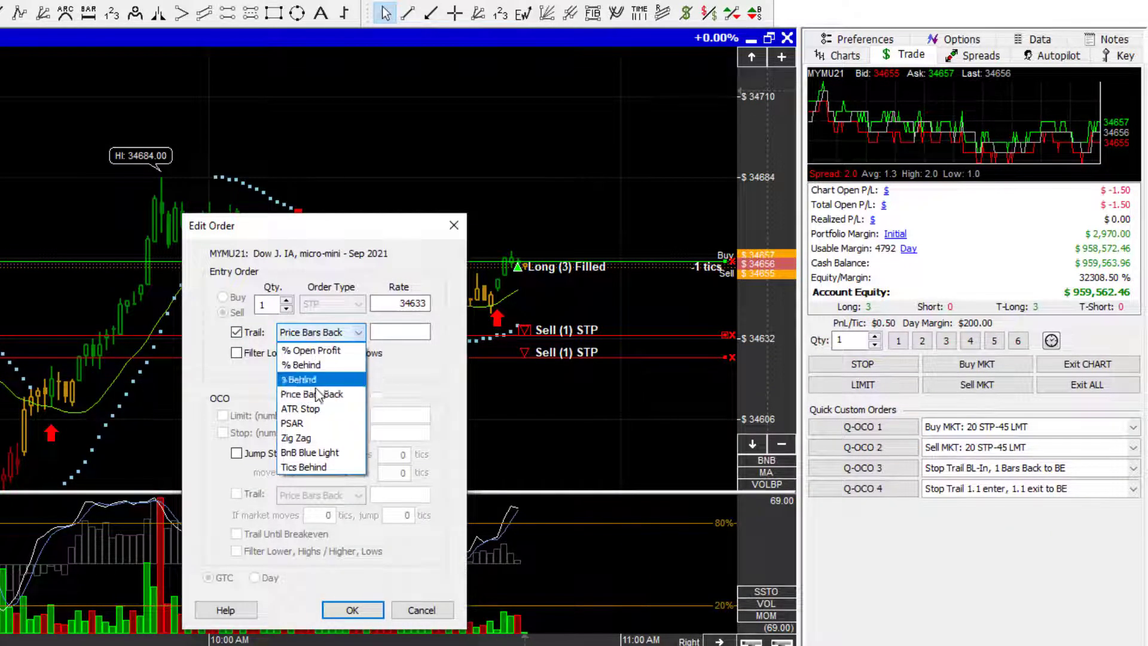
left_click(323, 458)
left_click(352, 610)
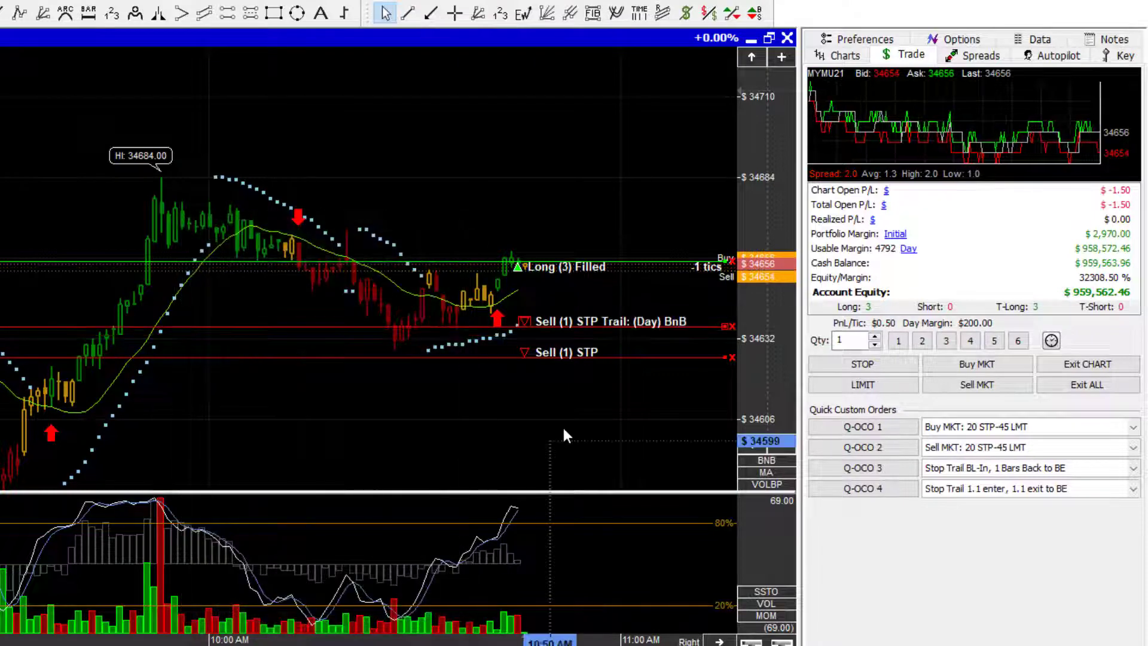
left_click(872, 367)
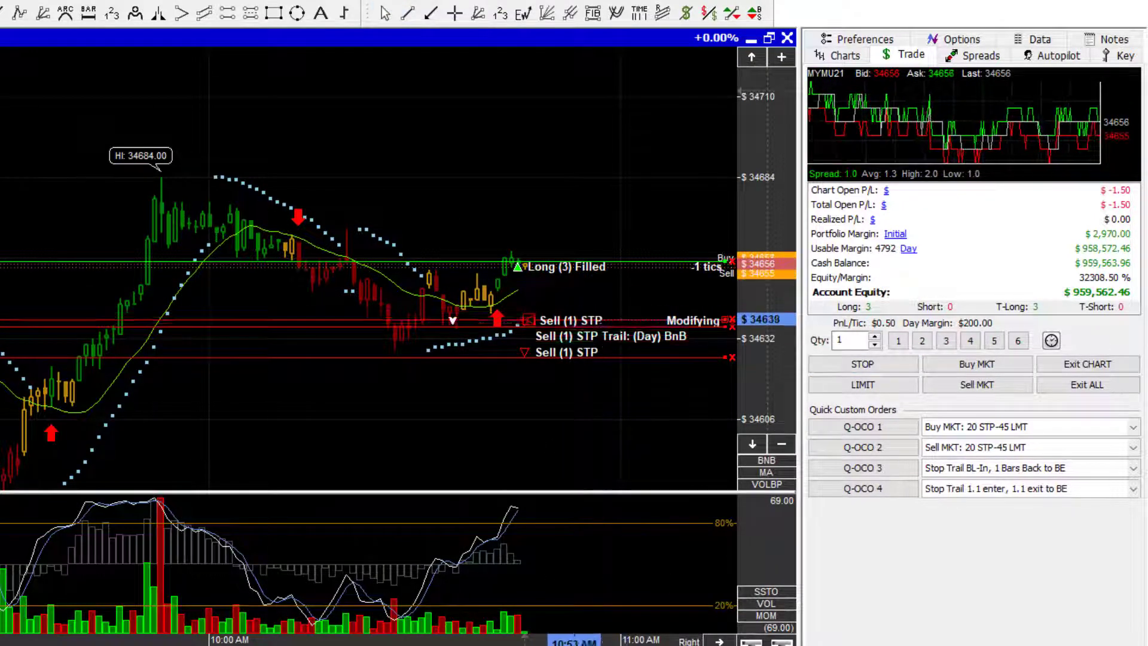
left_click(491, 313)
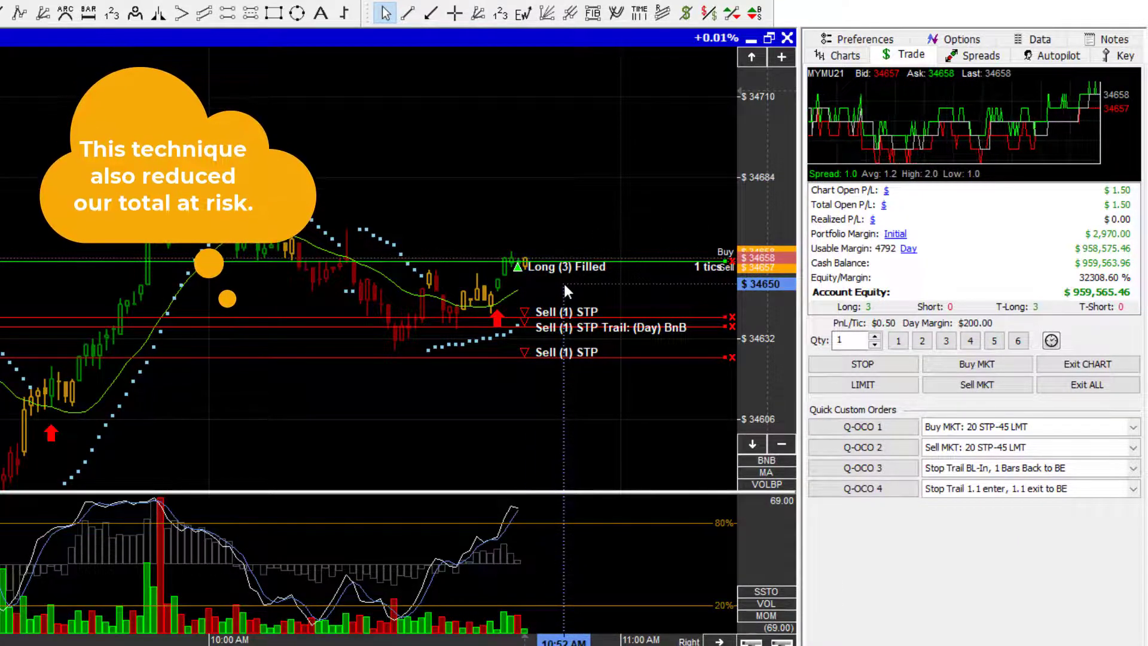
Step: Measure the risk on the NASDAQ 100 1-minute chart from 14764.00 to 14753.00 with the Dollar Calculator, for a quantity of 5
left_click(843, 55)
left_click(865, 265)
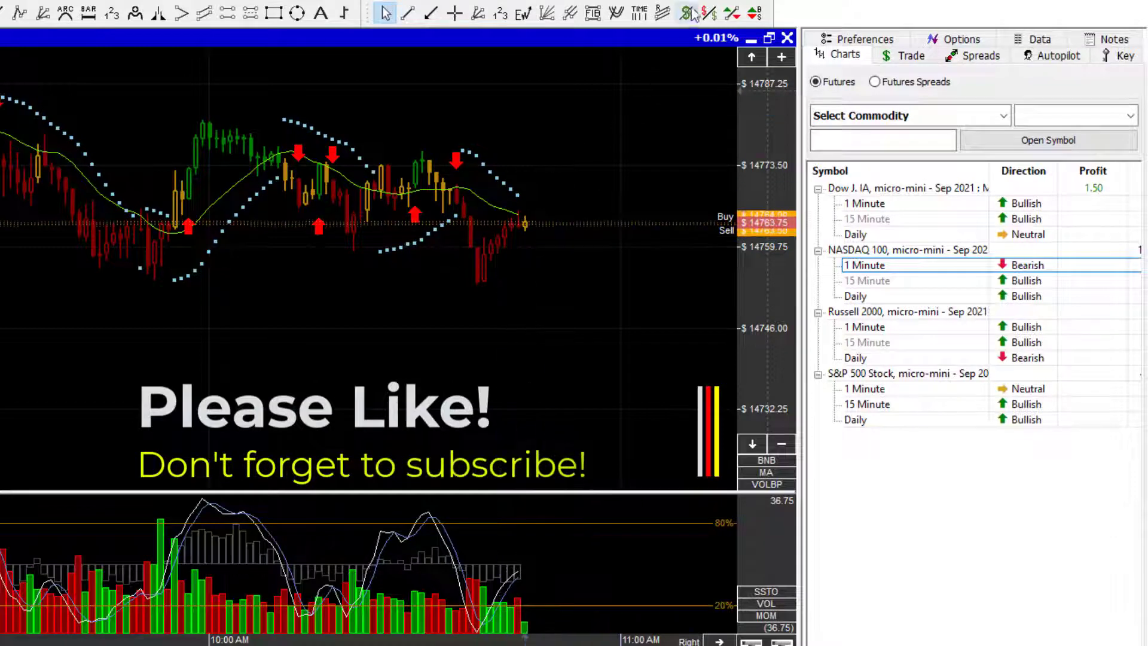
mouse_move(538, 220)
left_mouse_down()
mouse_move(499, 257)
mouse_move(498, 285)
left_mouse_up()
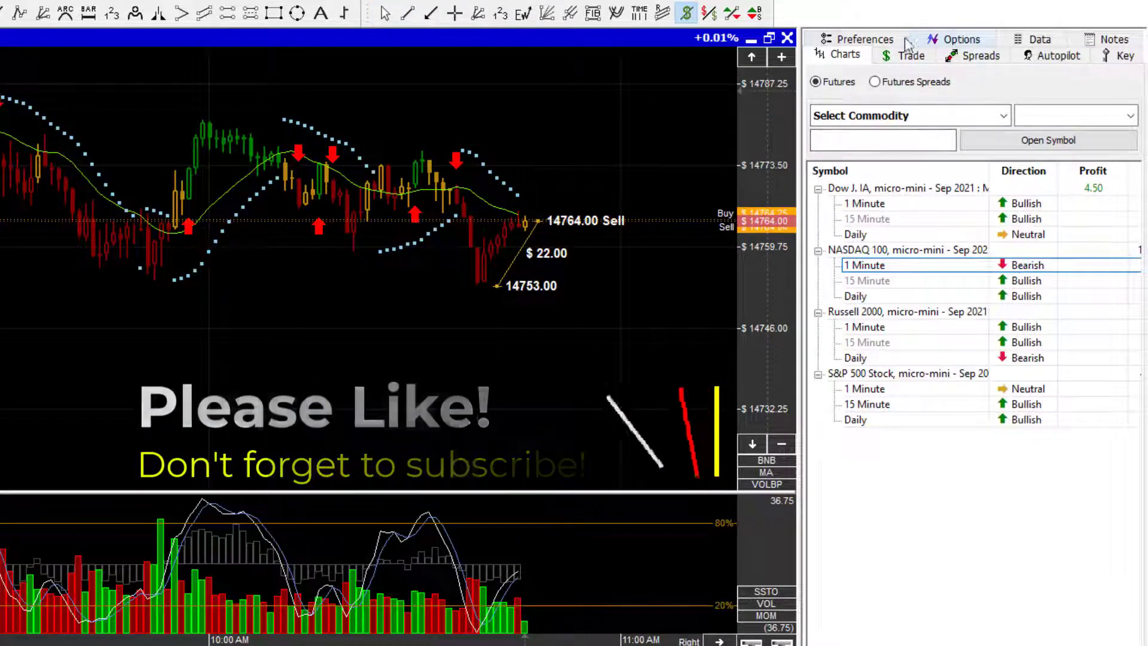
left_click(865, 42)
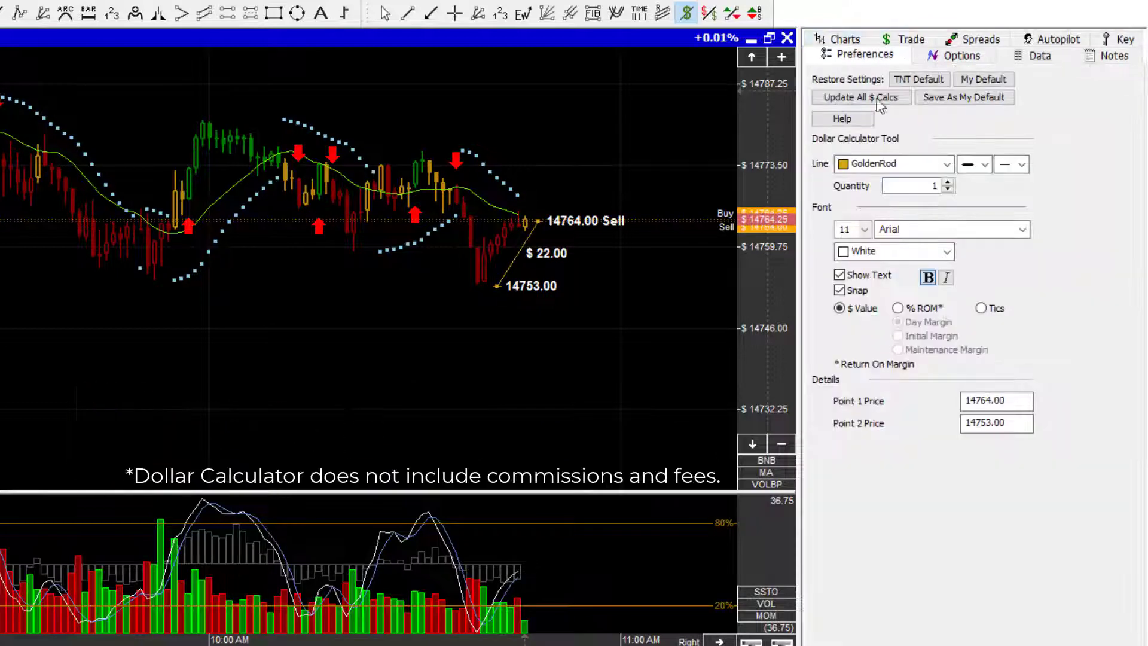
left_click(950, 190)
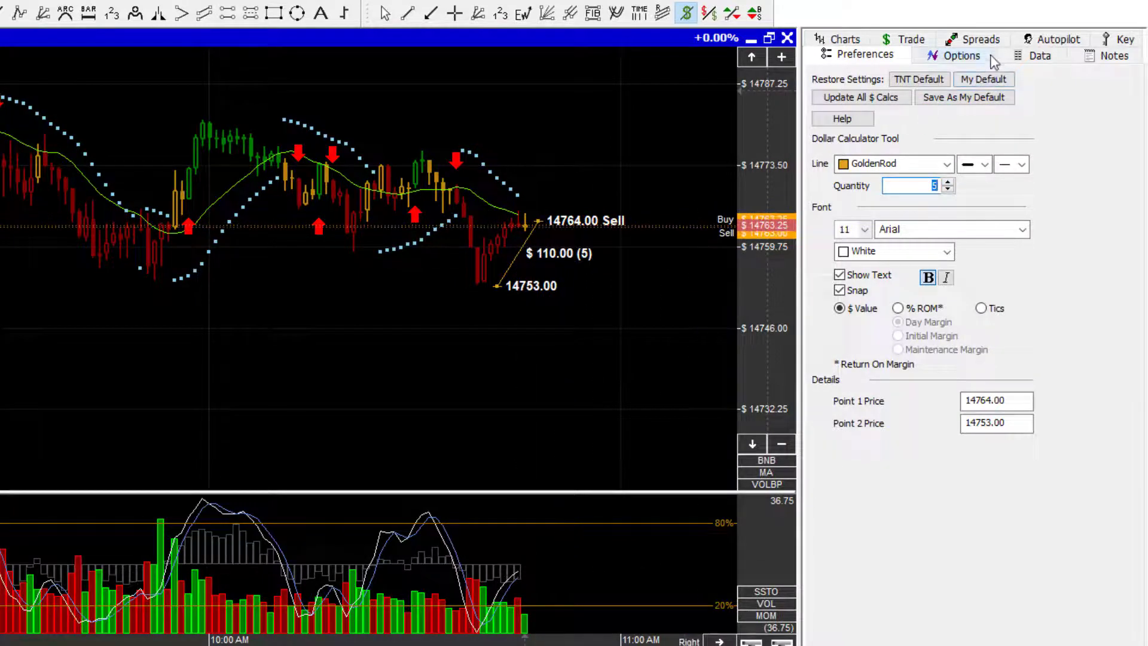
Step: Buy 5 NASDAQ 100 micro-mini contracts at market and place a 5-contract sell stop at about 14752.75
left_click(908, 40)
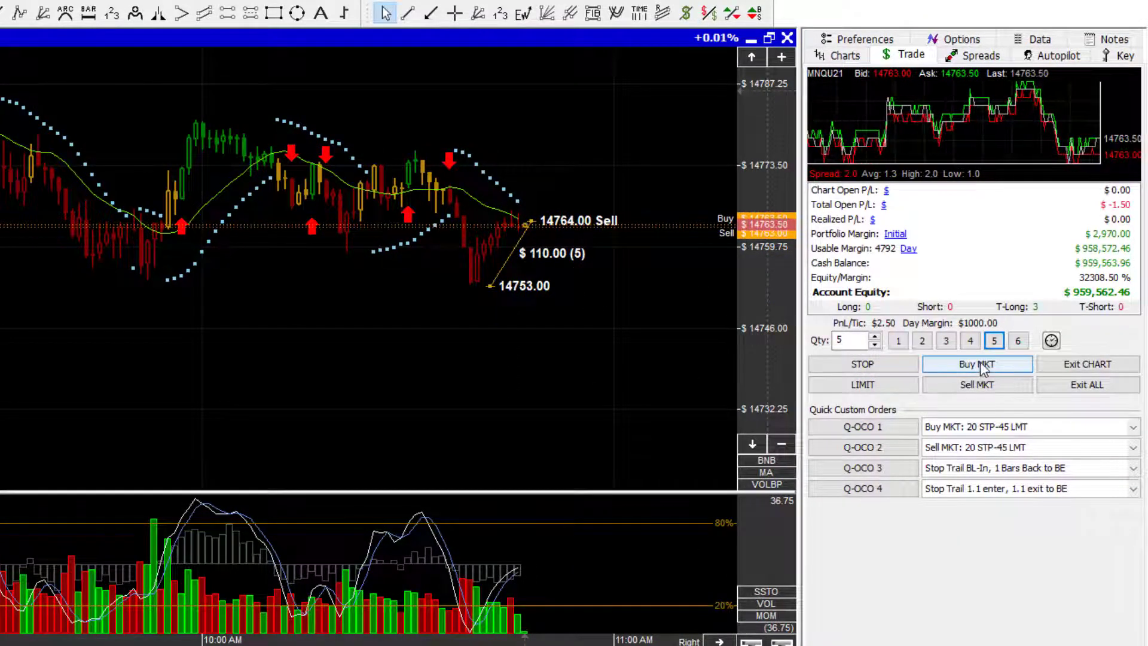
left_click(984, 365)
left_click(863, 364)
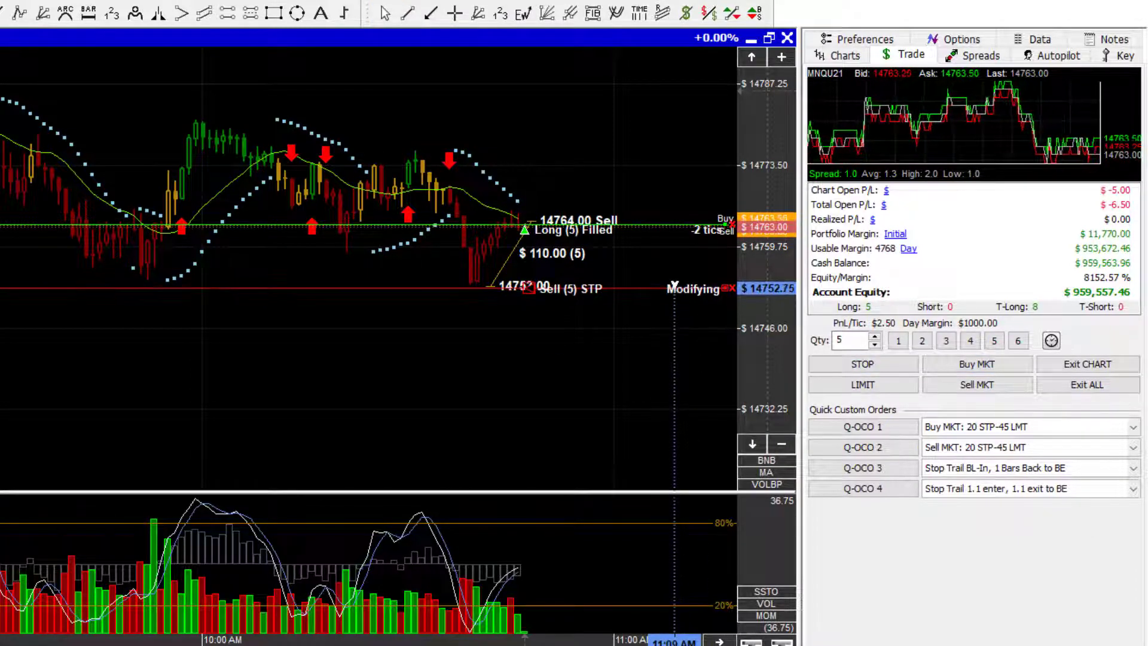
left_click(669, 281)
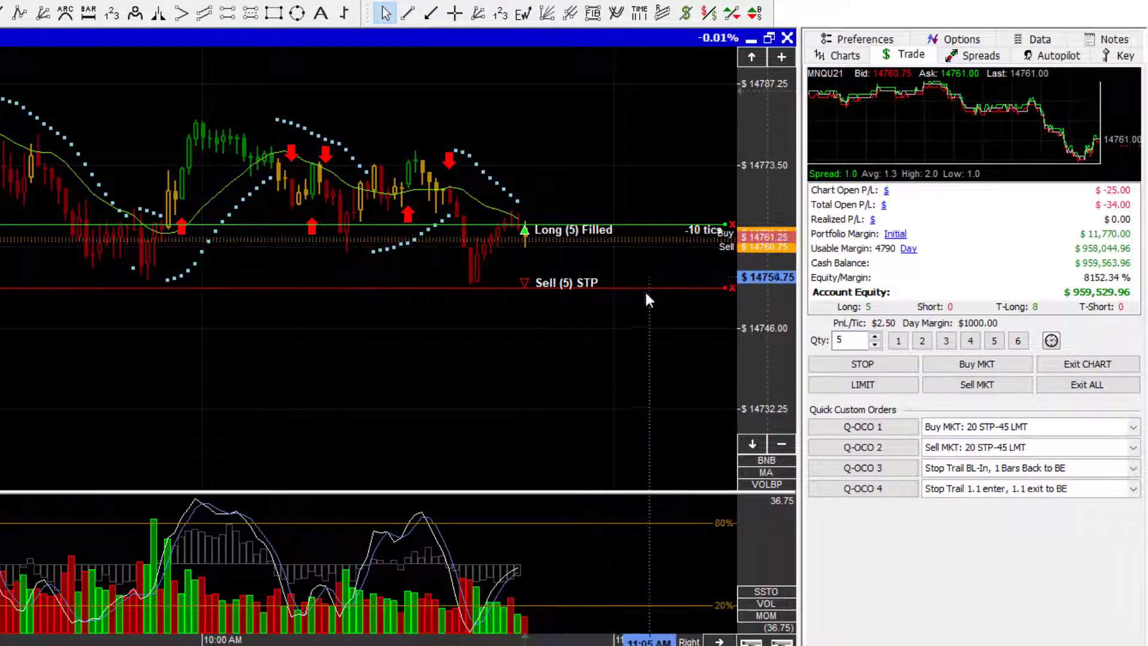
Step: Look up the contract specifications and margins of the NASDAQ 100 micro-mini
left_click(1118, 55)
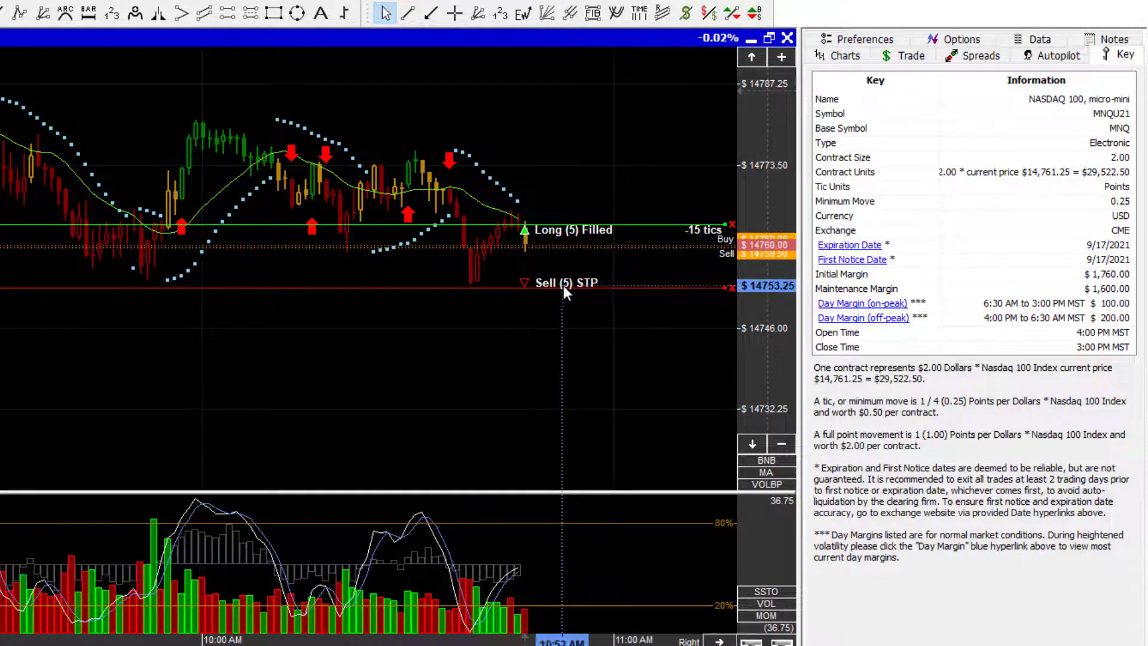
Step: Measure from 2225.60 to 2229.90 on the Russell 2000 1-minute chart with the Dollar Calculator, for a quantity of 5
left_click(837, 55)
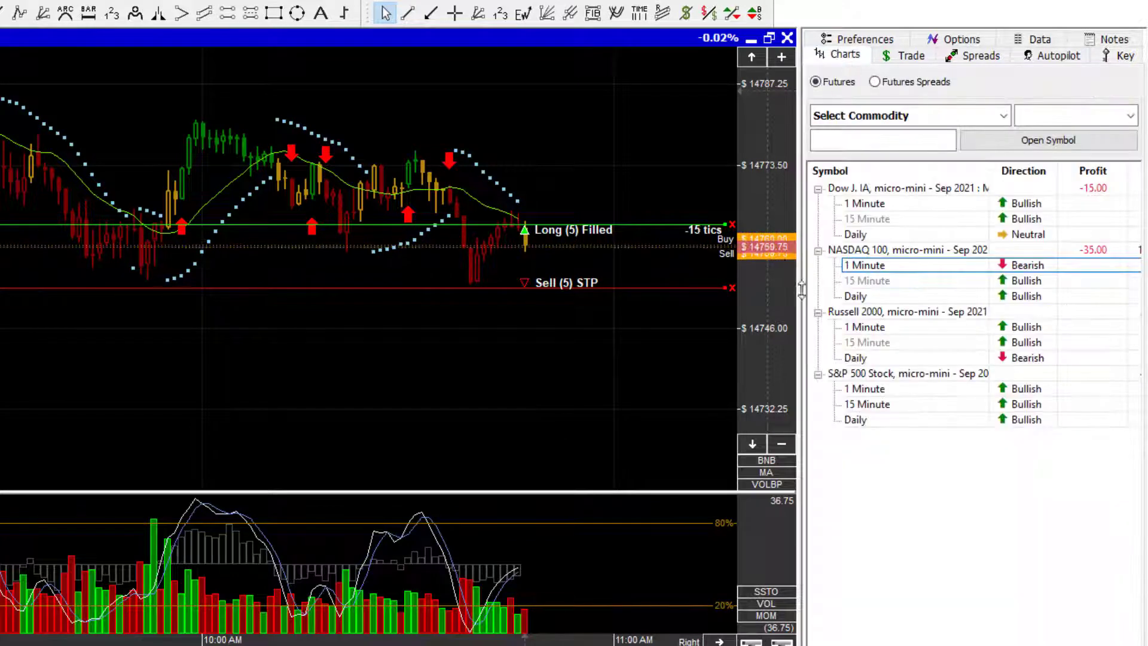
left_click(868, 329)
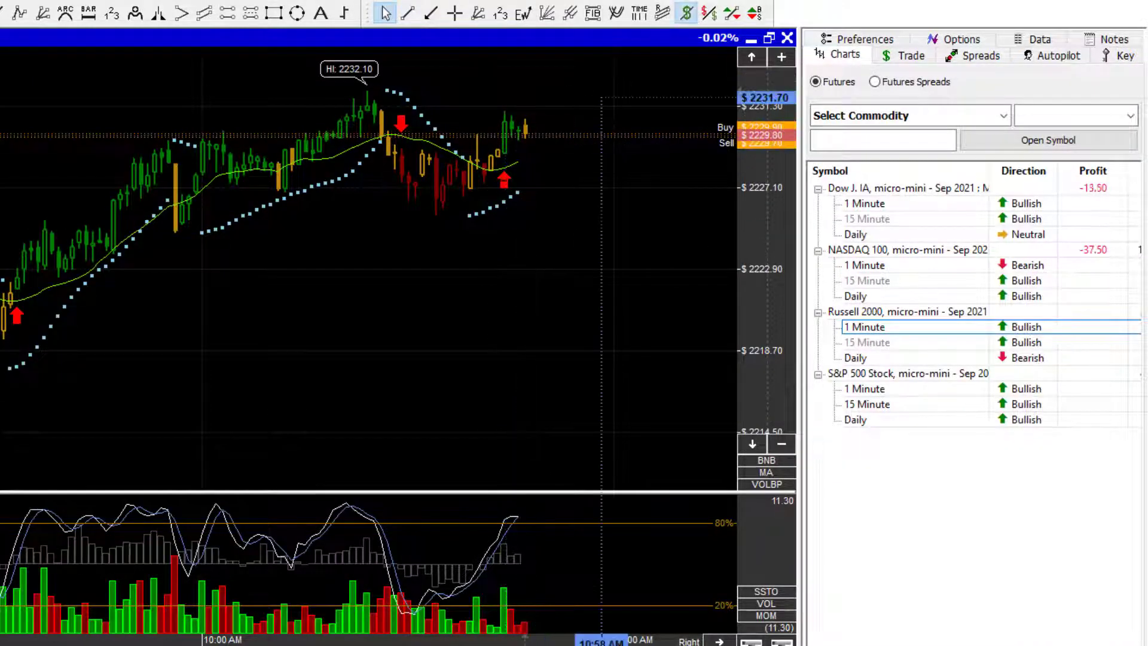
left_click_drag(435, 217, 543, 133)
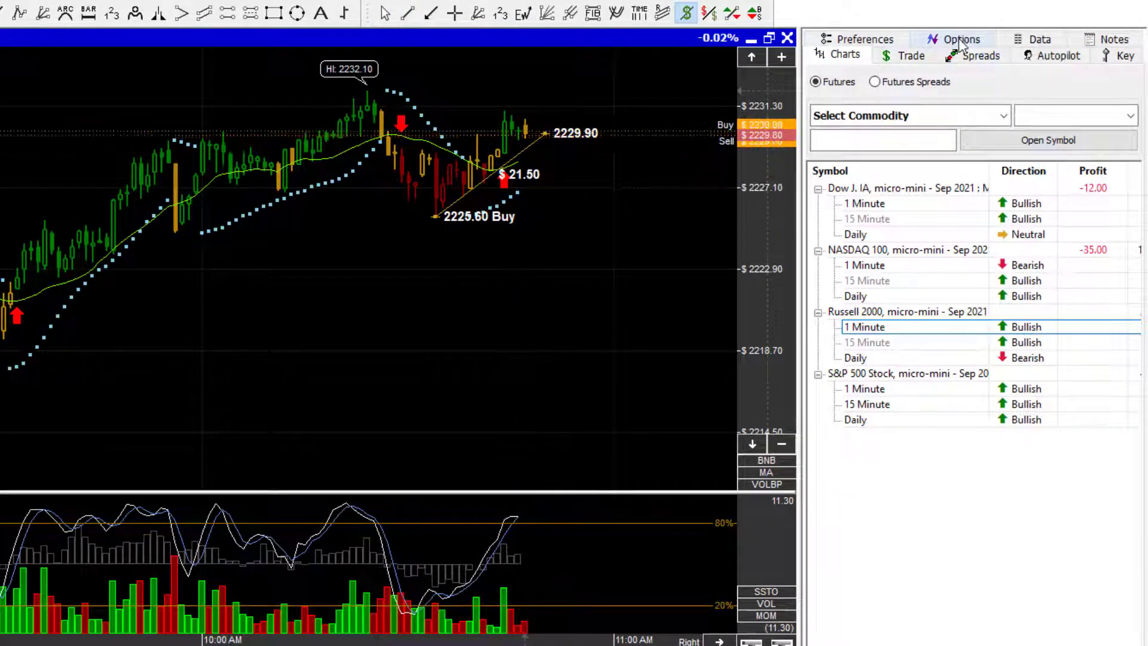
left_click(861, 38)
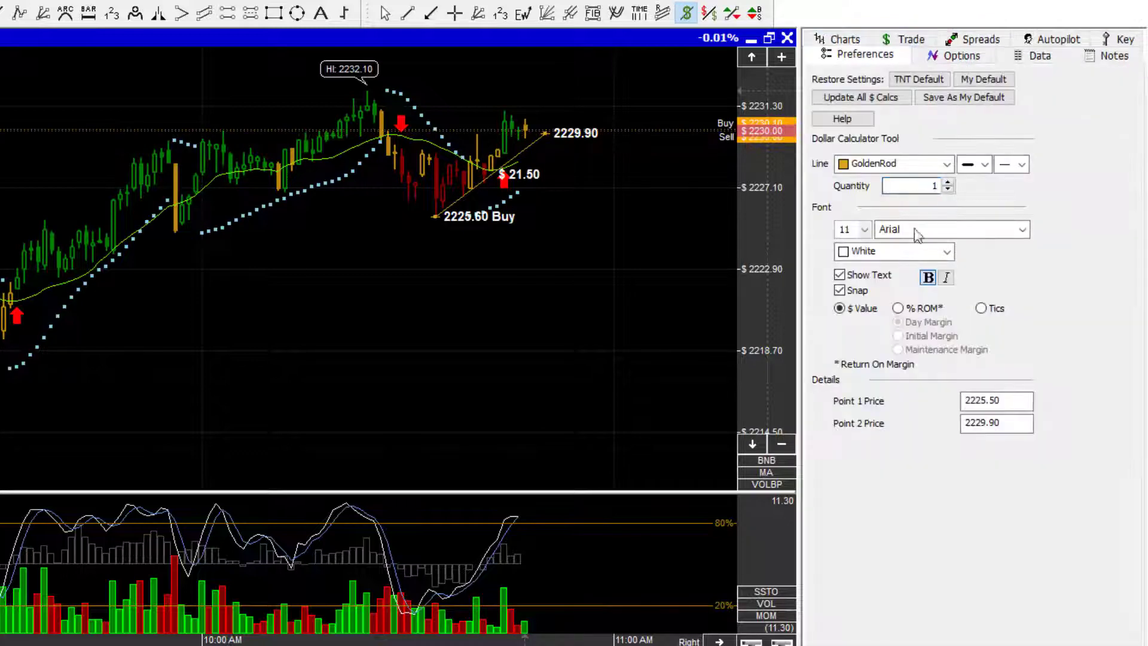
left_click(948, 182)
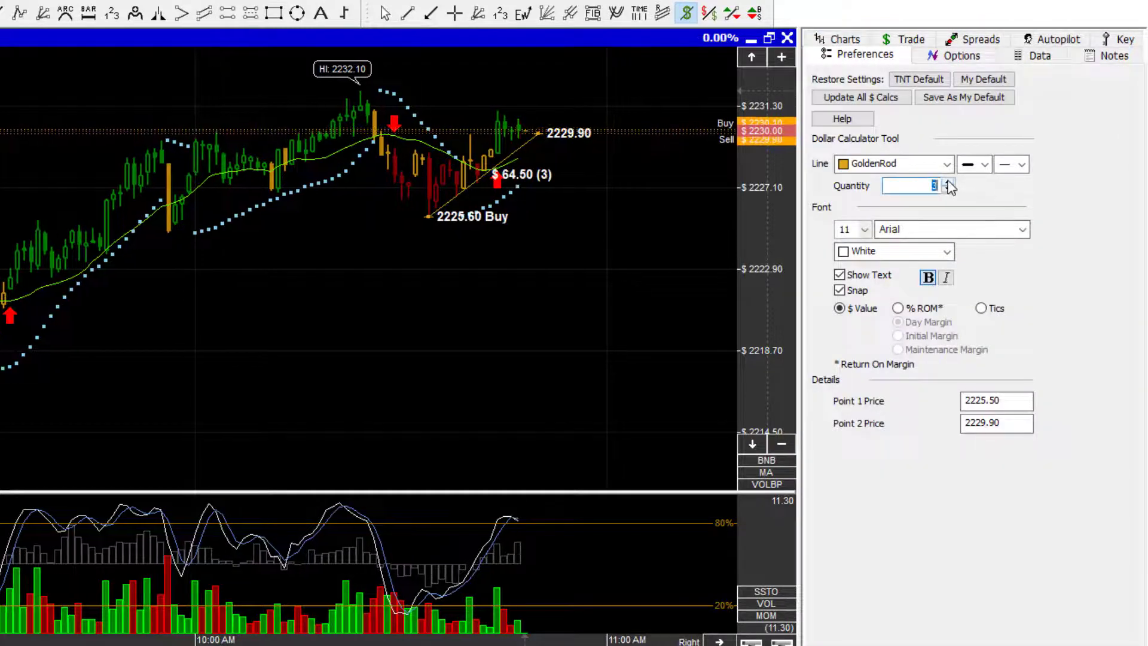
left_click(948, 183)
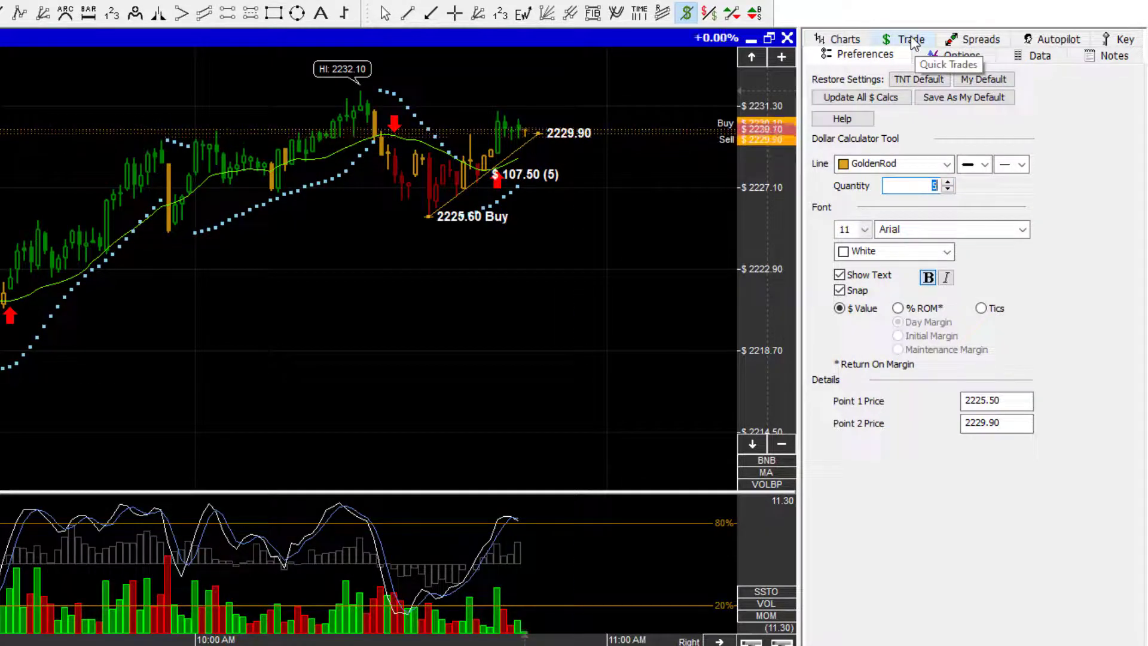
Step: Buy 5 Russell 2000 micro-mini contracts at market, and exit that chart's position
left_click(910, 40)
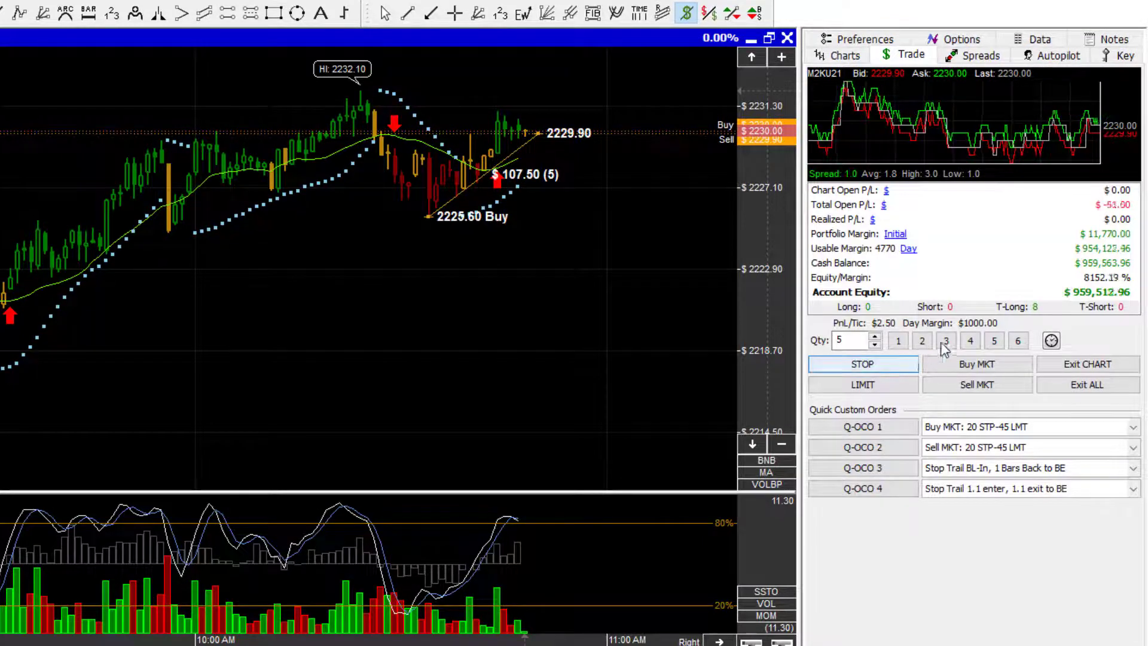
left_click(971, 366)
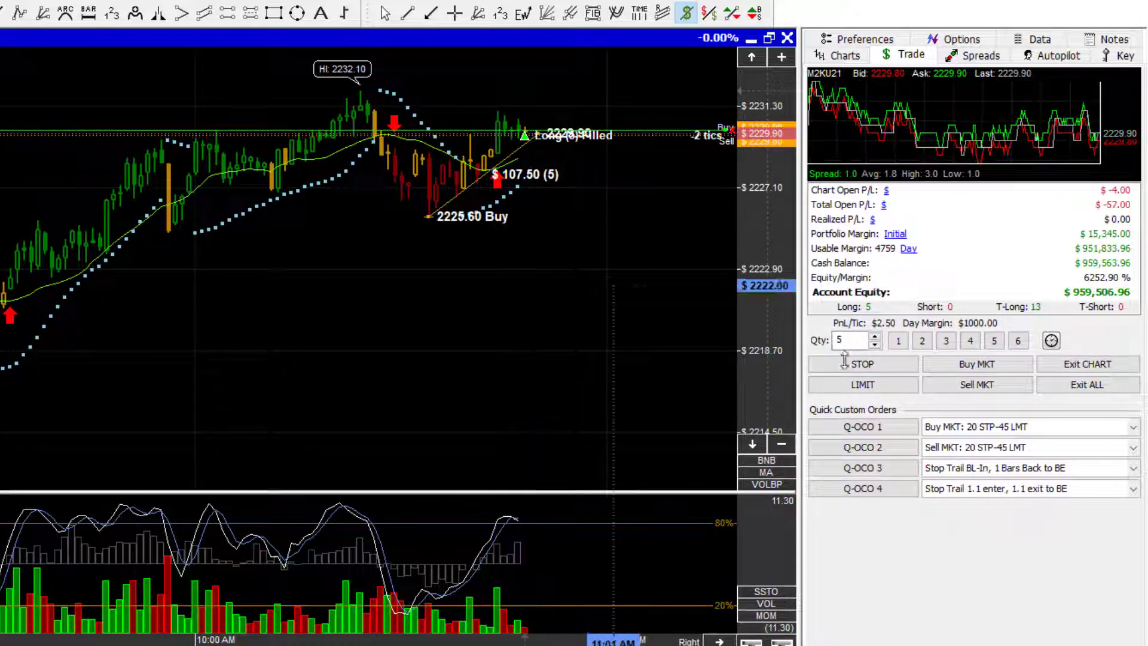
left_click(1082, 363)
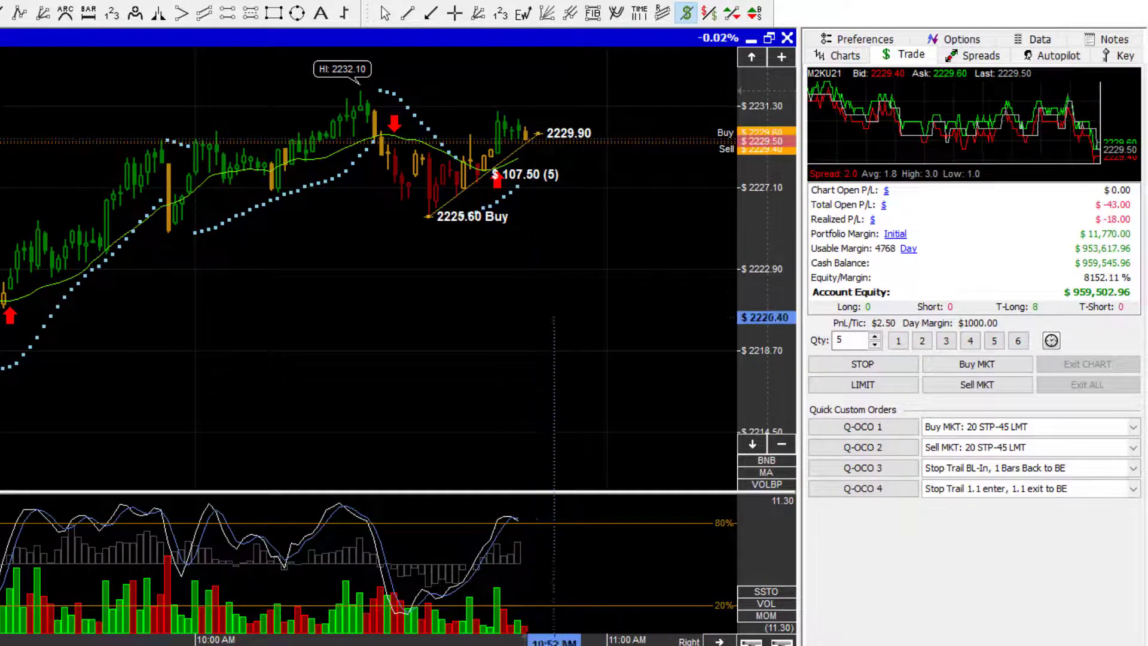
Step: Place a 5-contract buy stop at 2230.90 on the Russell 2000 and set it to trail by Price Bars Back
left_click(863, 363)
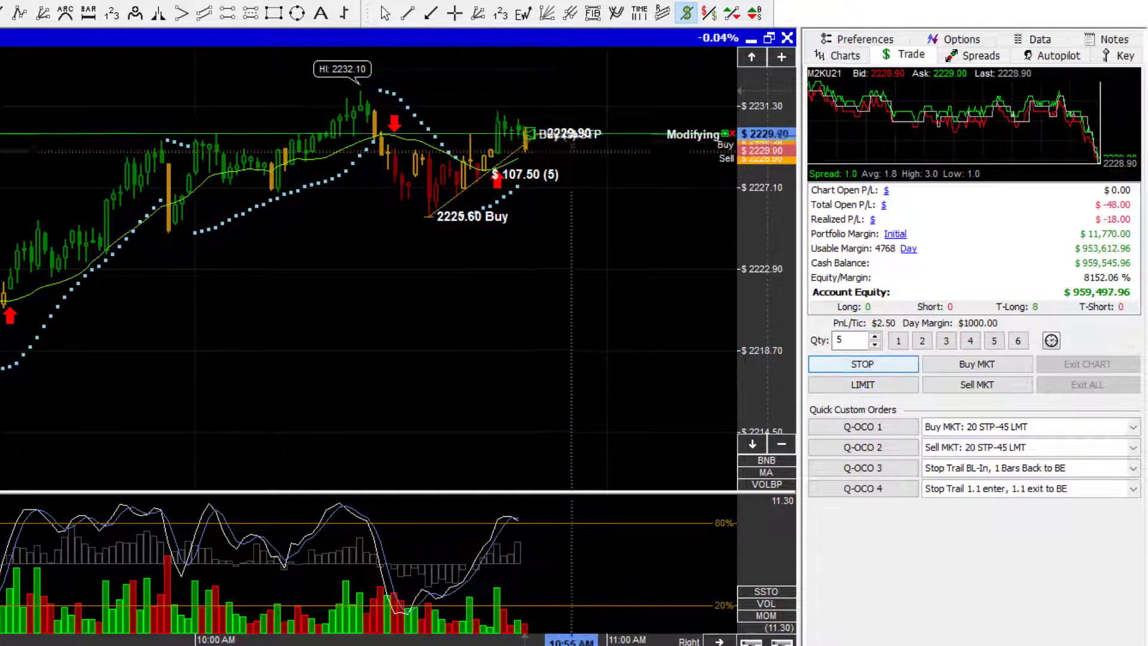
left_click(574, 119)
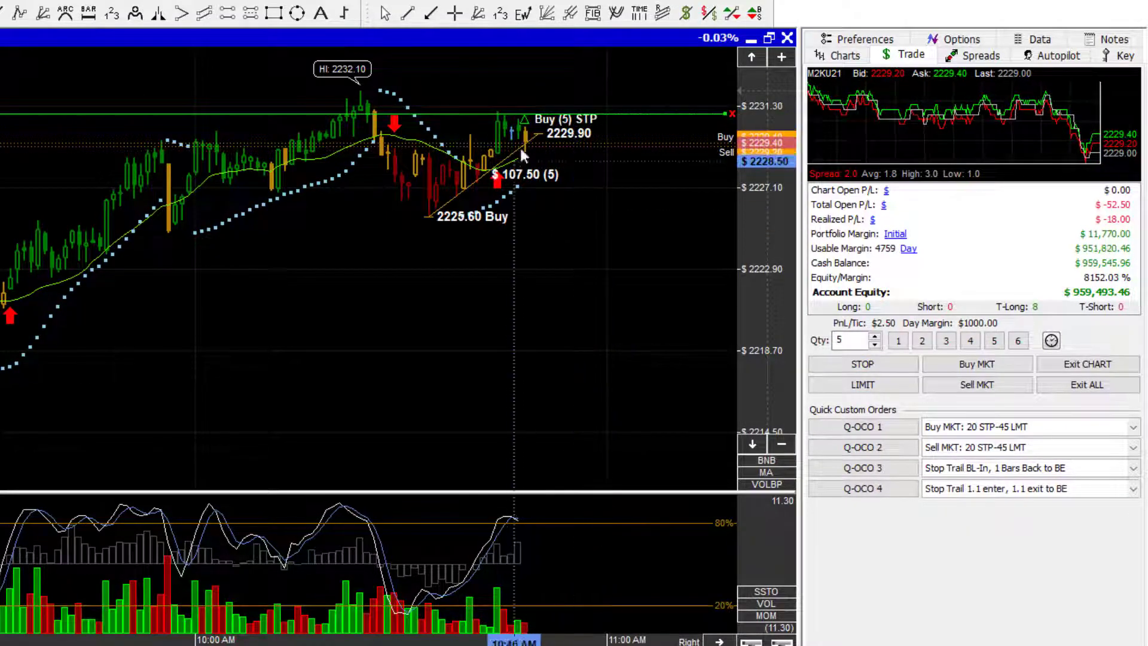
right_click(523, 125)
left_click(571, 130)
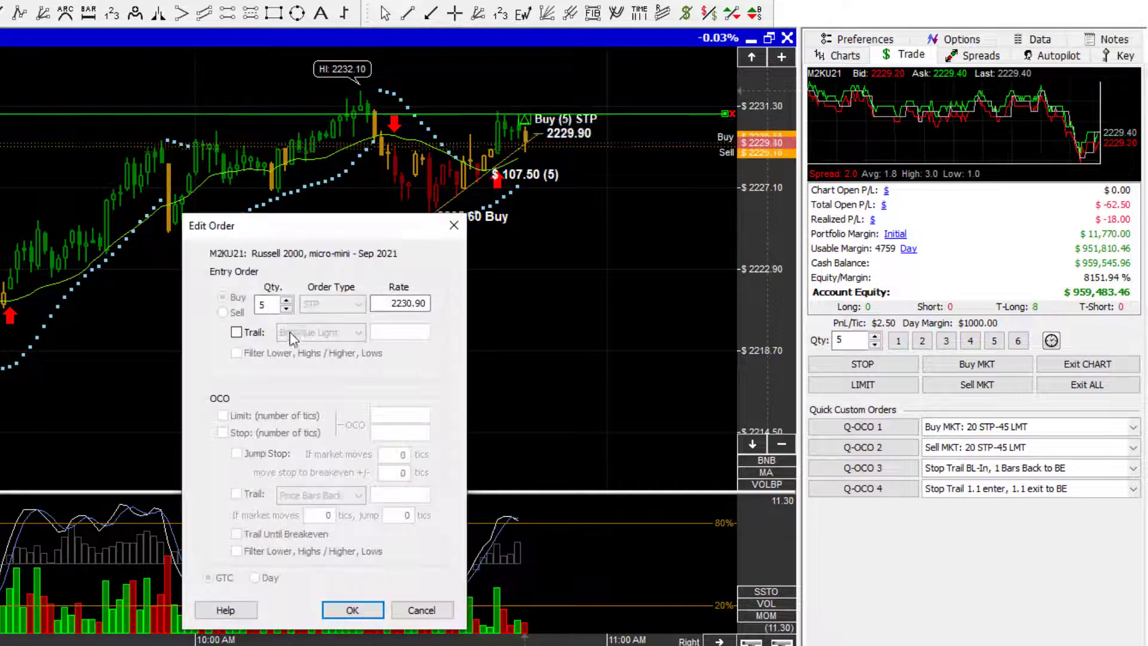
left_click(237, 332)
left_click(323, 332)
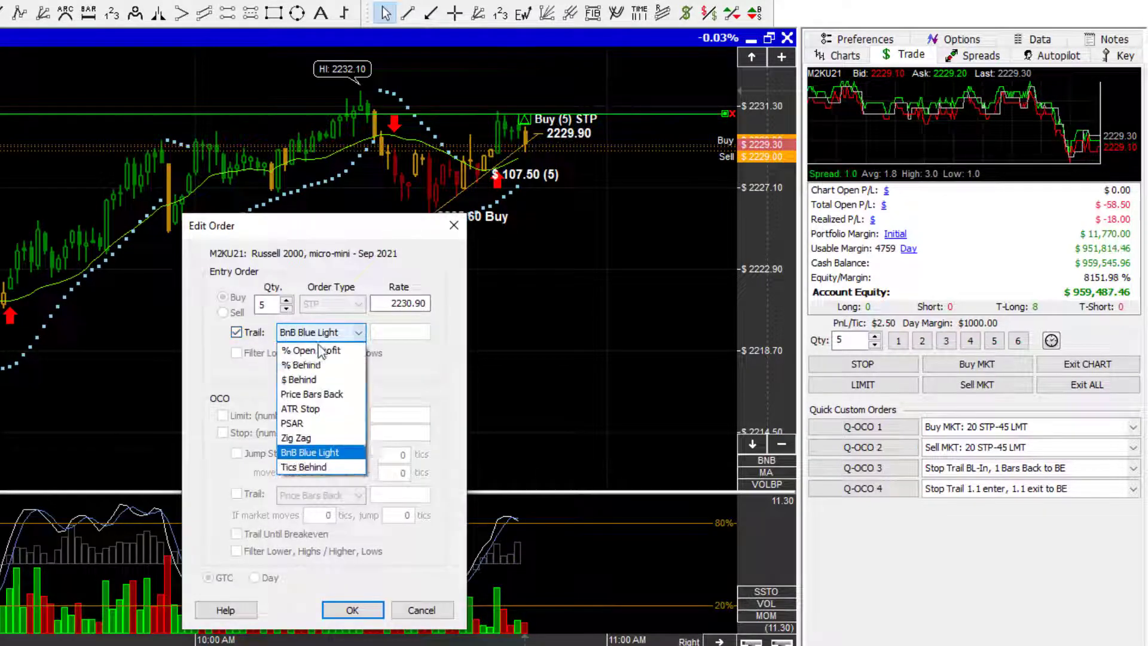
left_click(314, 392)
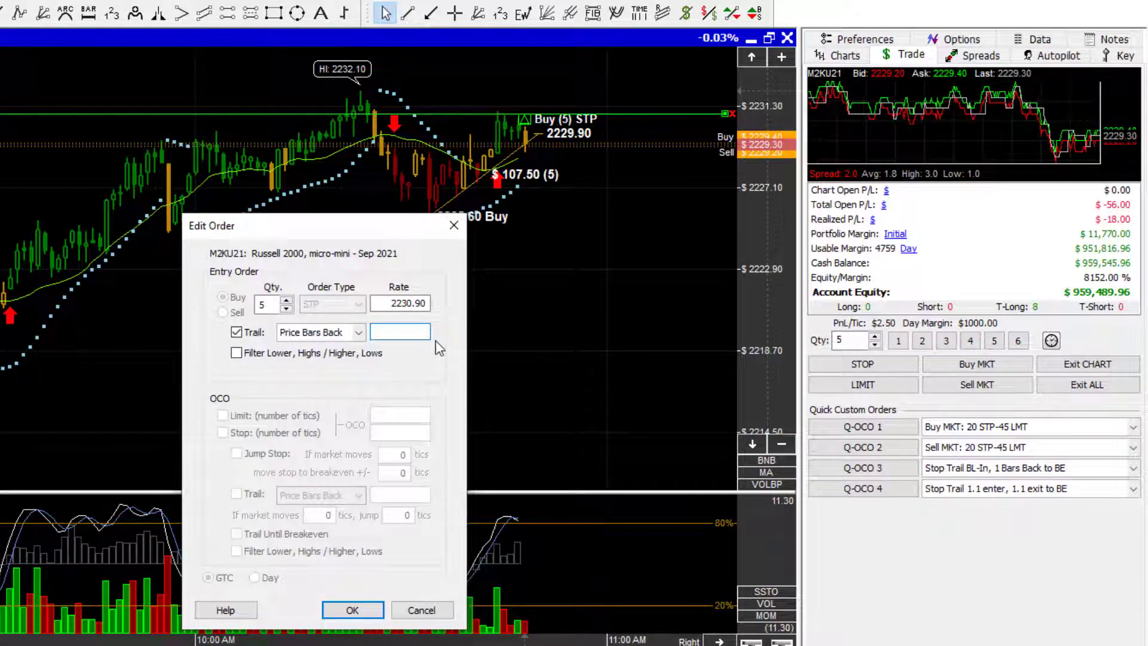
left_click(355, 616)
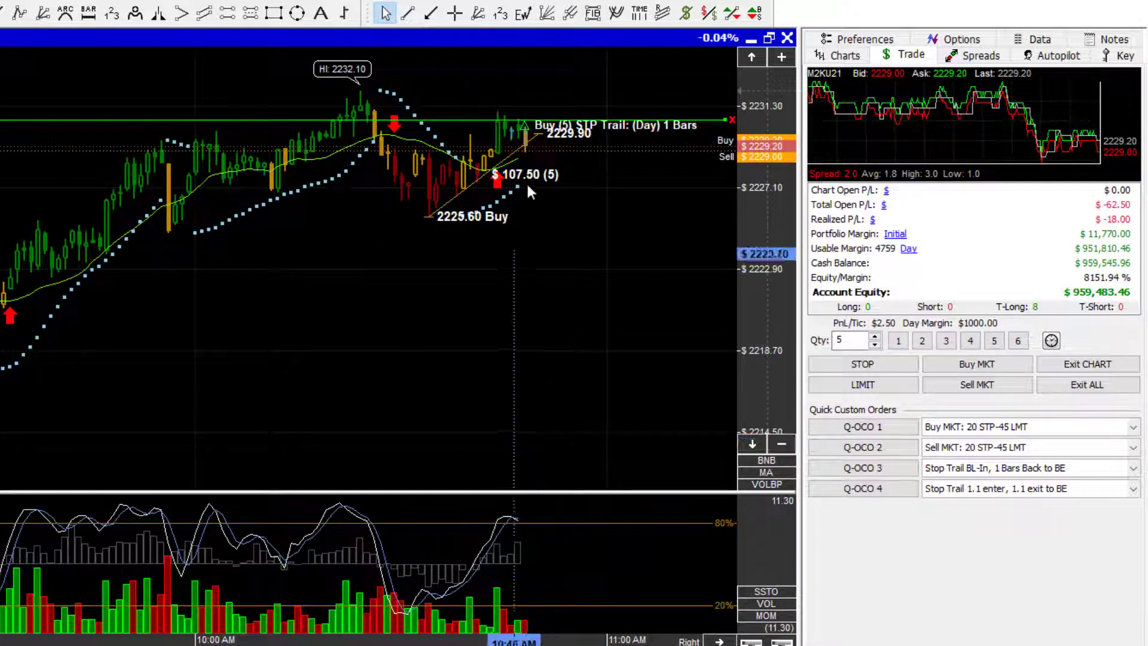
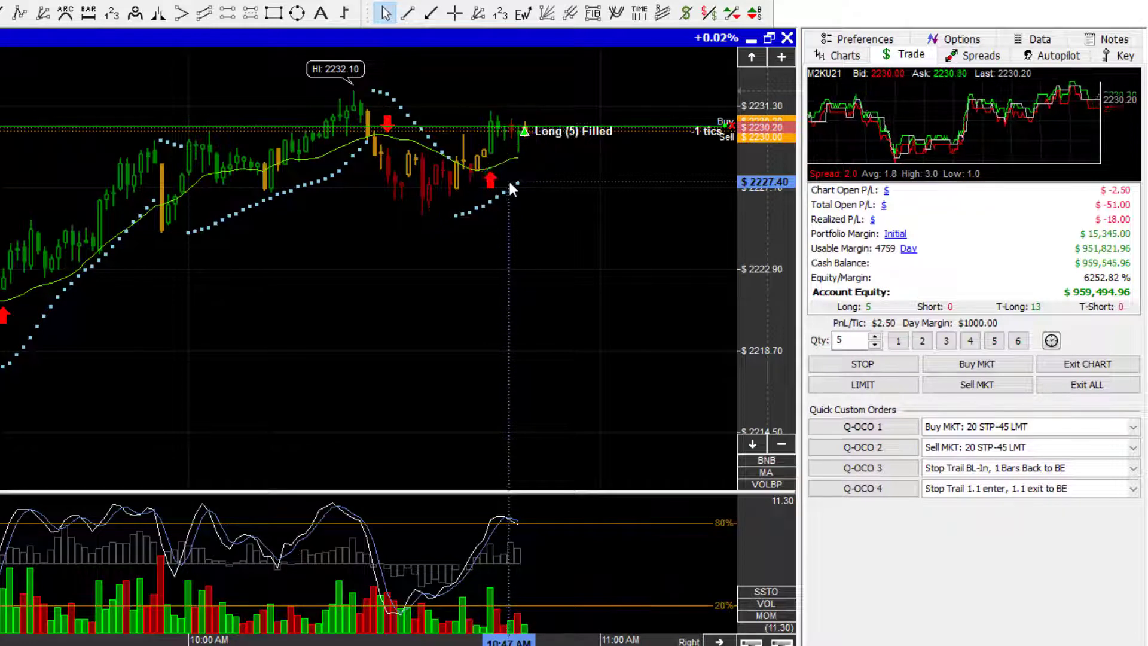
Step: Protect the Russell 2000 position with a 2-contract sell stop at about 2225.40 and a 1-contract sell stop just below 2228.80
left_click(922, 342)
left_click(882, 362)
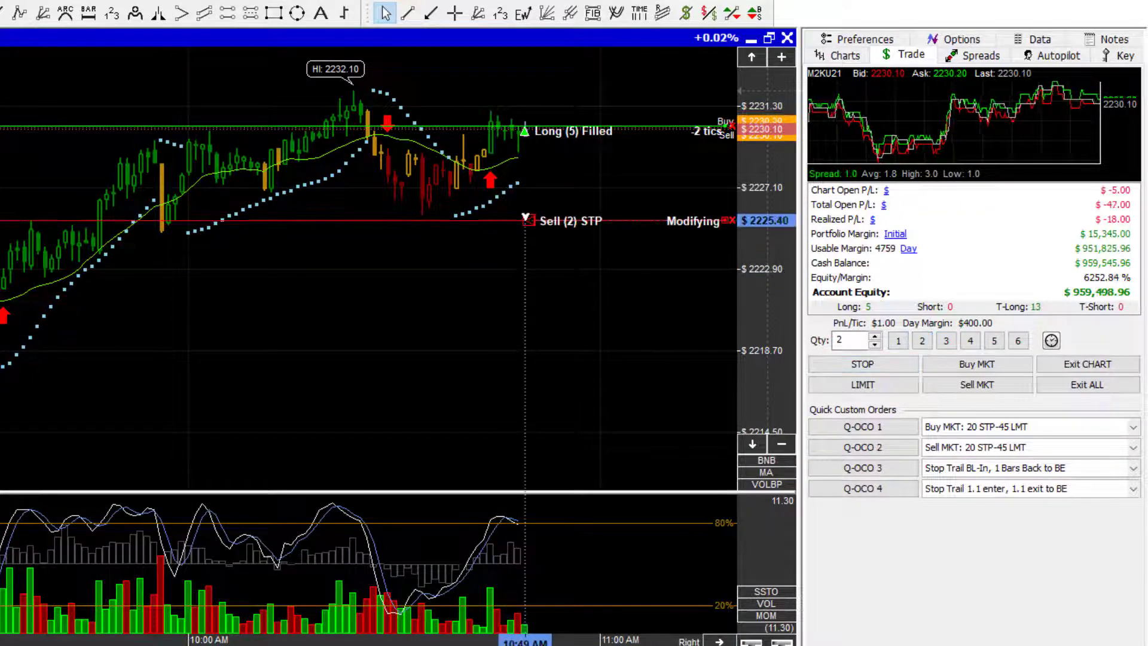
left_click(525, 220)
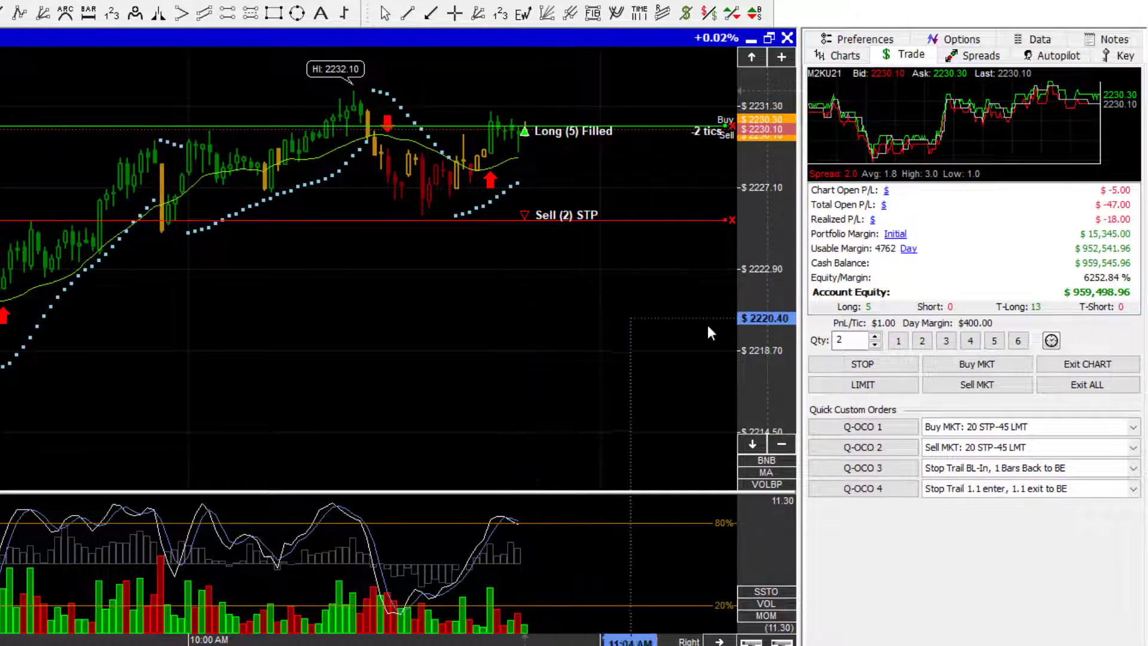
left_click(896, 343)
left_click(875, 364)
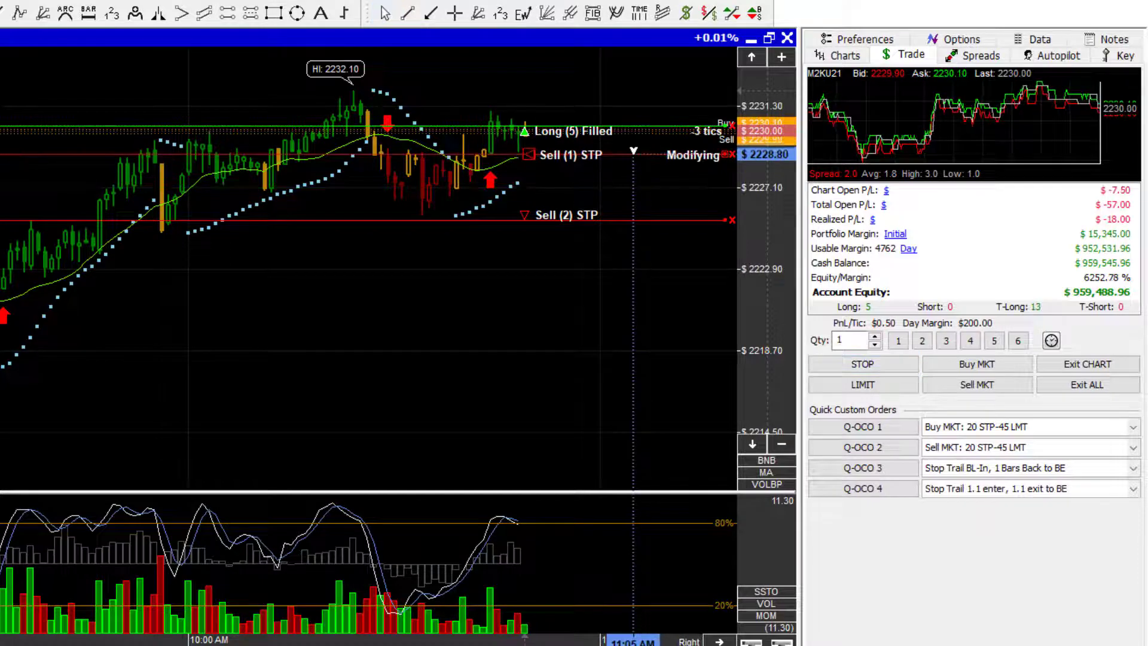
left_click(634, 158)
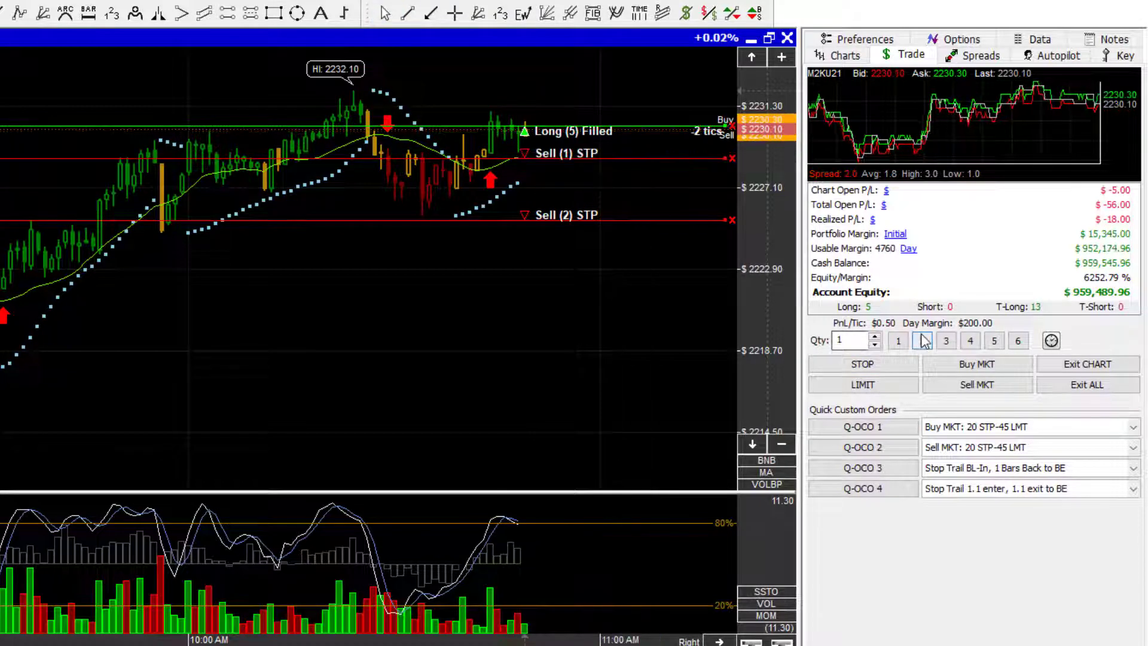
Step: Add a 2-contract sell stop at 2221.90 on the Russell 2000 and set it to trail by BnB Blue Light
left_click(890, 363)
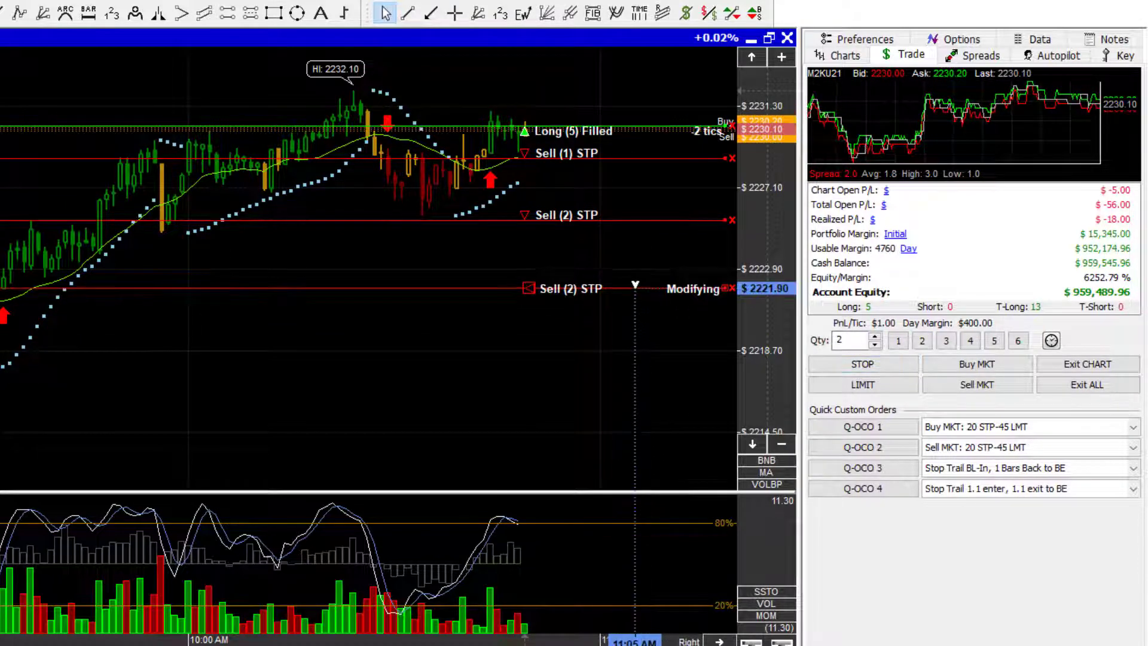
left_click(539, 288)
right_click(524, 282)
left_click(558, 295)
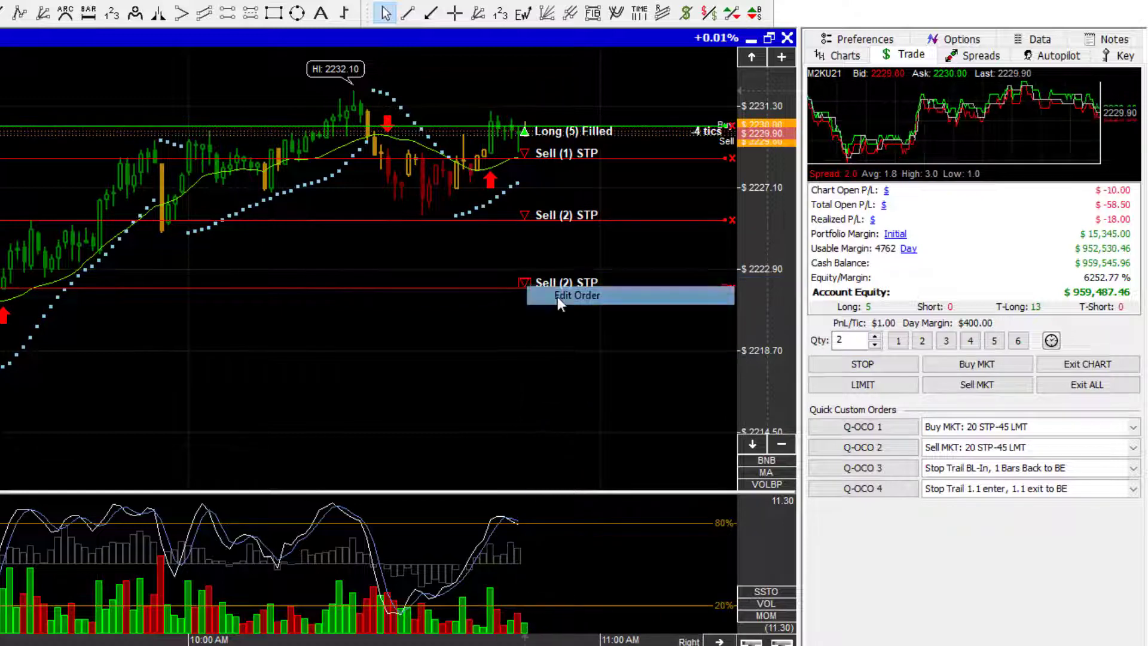
left_click(236, 331)
left_click(323, 333)
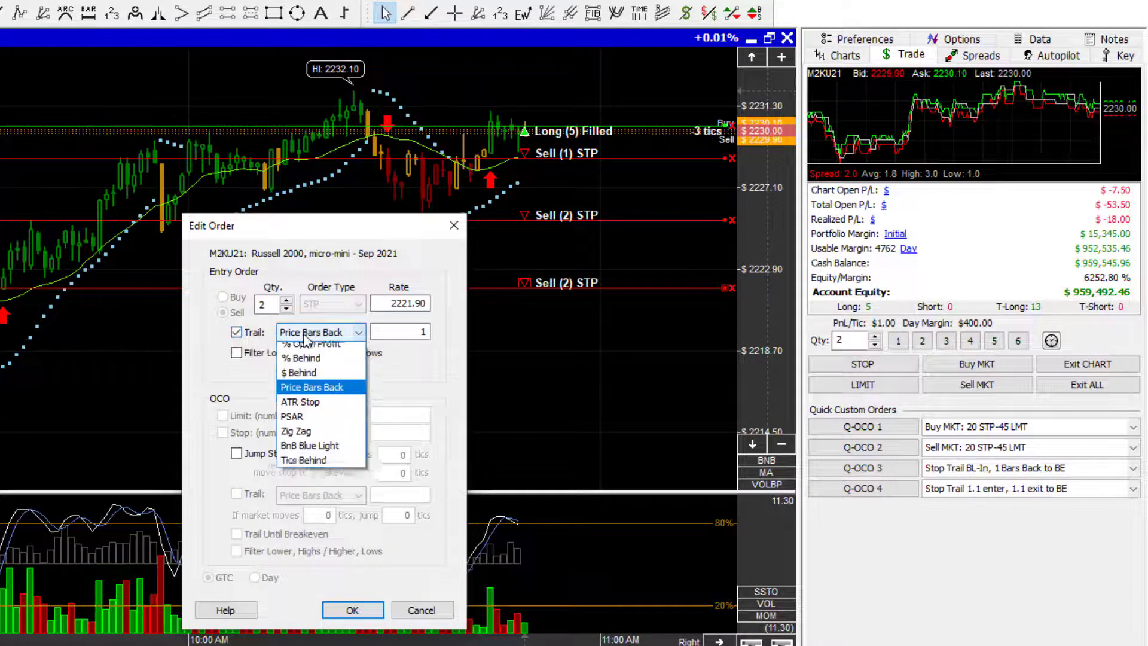
left_click(306, 457)
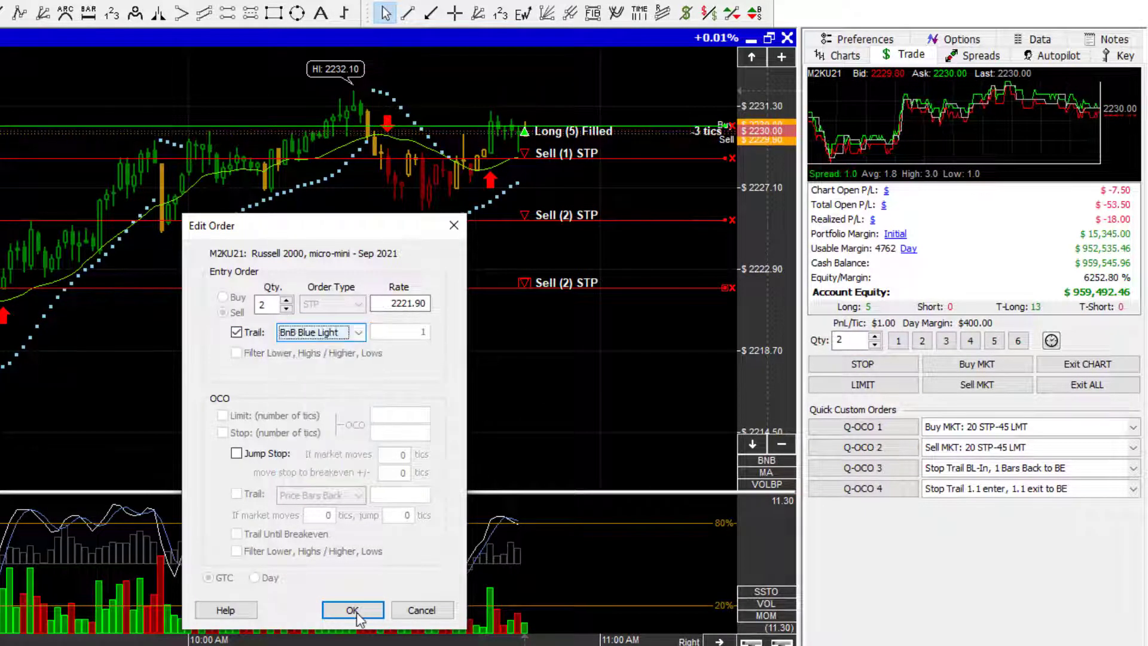
left_click(356, 613)
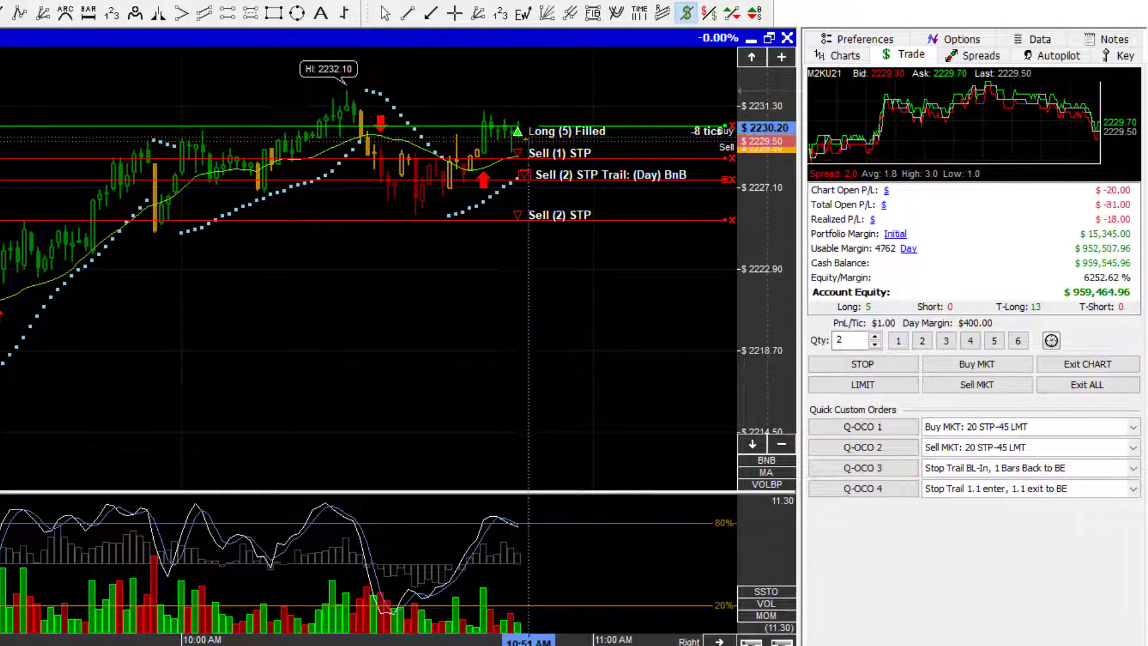
Step: Measure from 2230.20 to 2225.50 on the Russell 2000 chart with the Dollar Calculator, and remove the measurement
left_click_drag(531, 139, 433, 219)
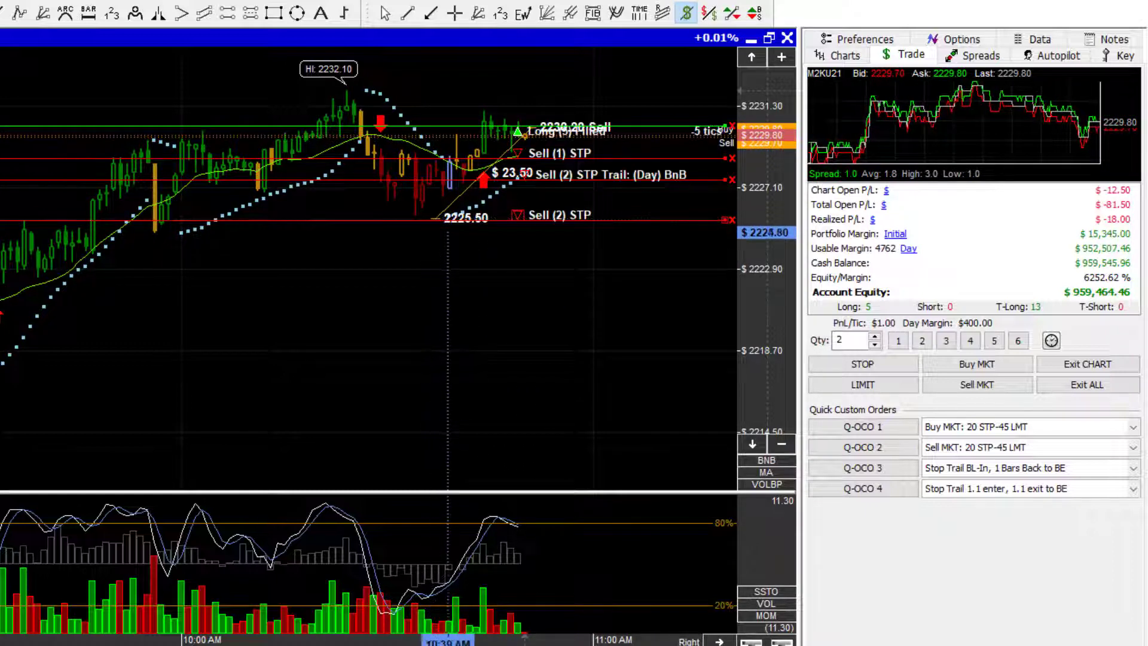
key("Escape")
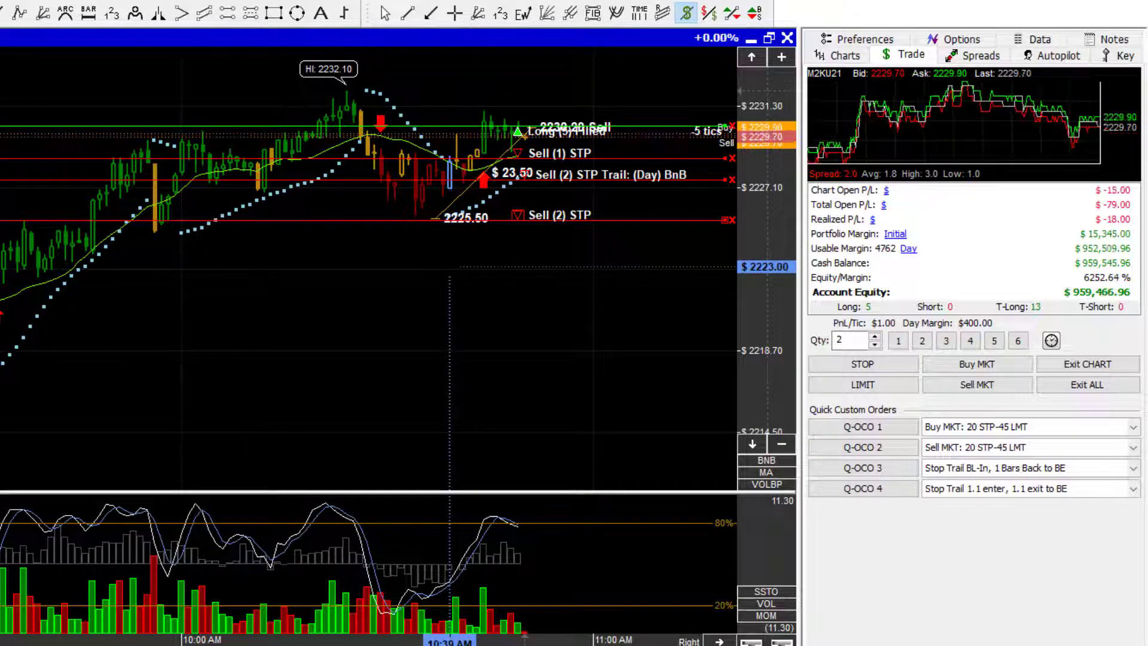
left_click(425, 358)
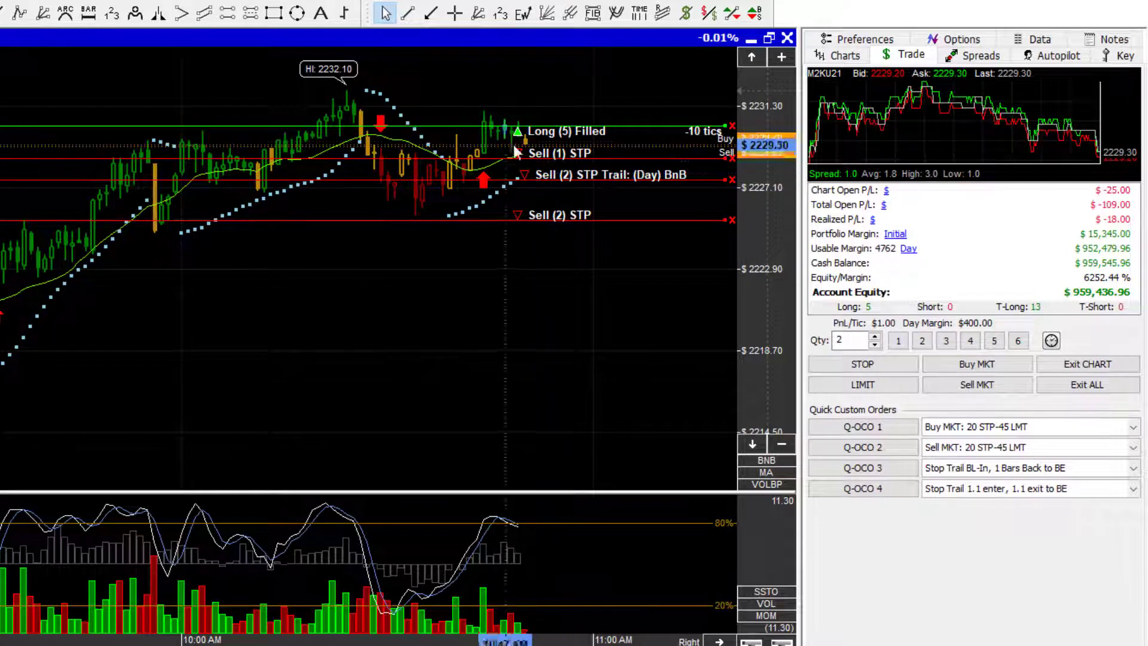
Step: Measure from 4340.50 to 4343.00 on the S&P 500 micro-mini 1-minute chart with the Dollar Calculator, for a quantity of 4
left_click(844, 55)
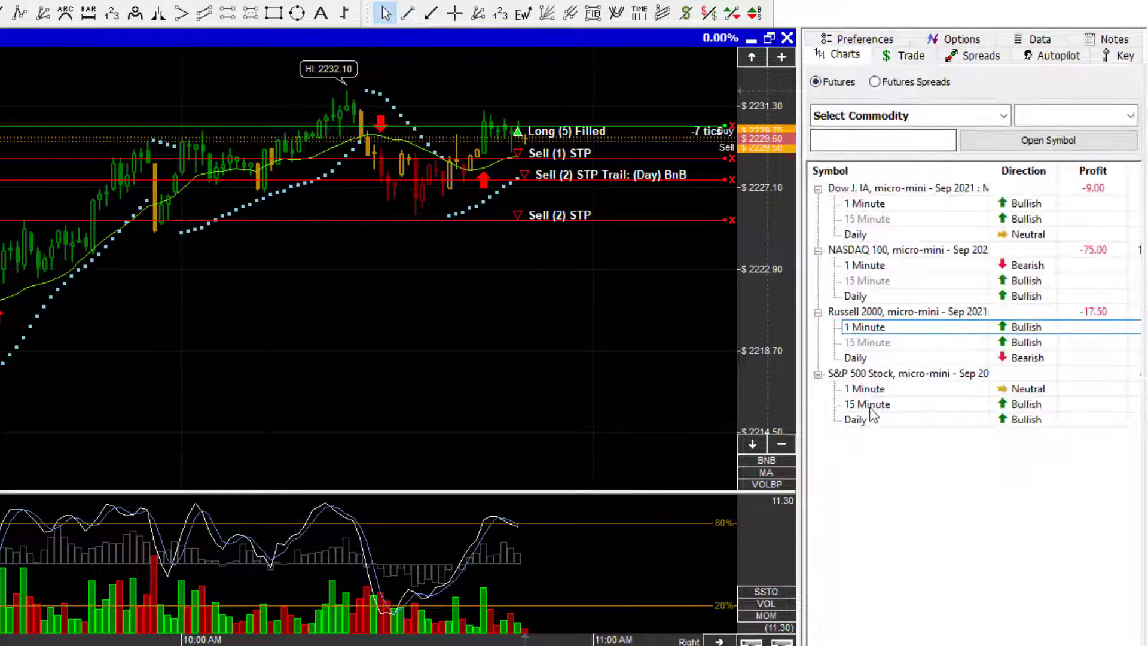
left_click(865, 389)
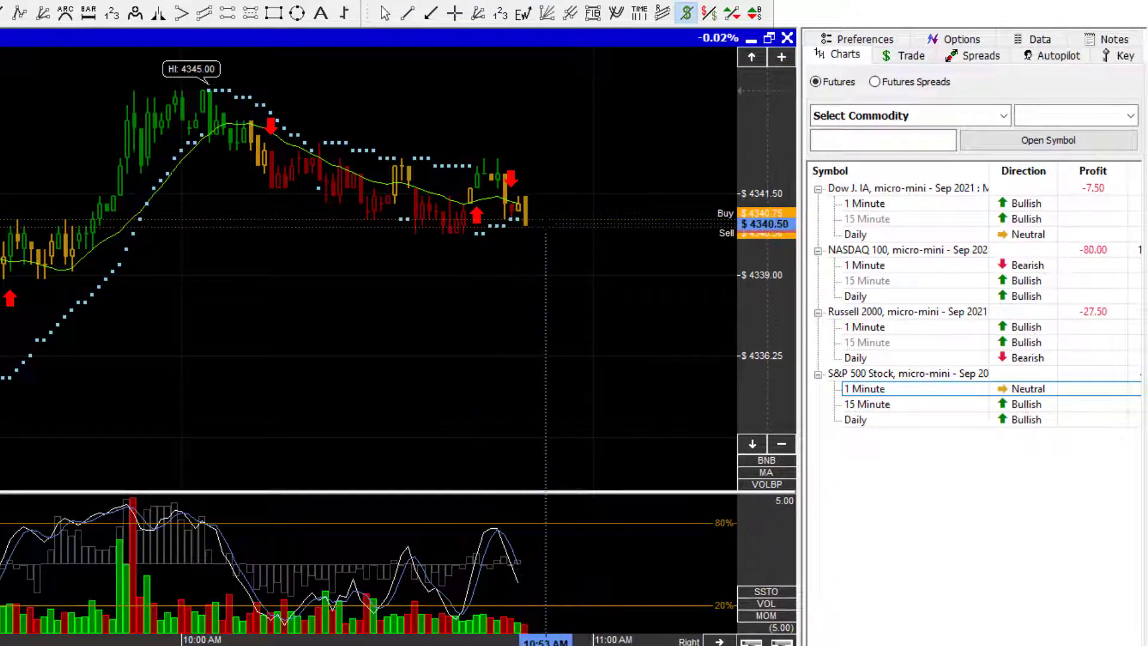
mouse_move(546, 226)
left_mouse_down()
mouse_move(538, 180)
mouse_move(511, 150)
left_mouse_up()
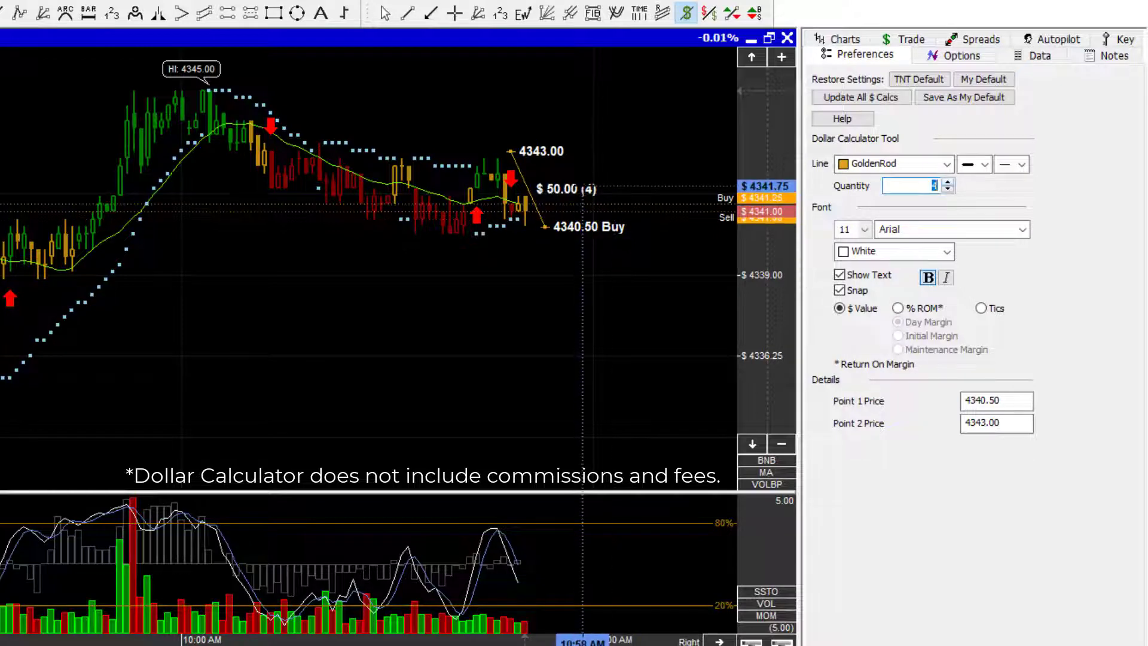
Step: Sell 5 S&P 500 micro-mini contracts at market and place a 5-contract buy stop at about 4343.00
left_click(910, 39)
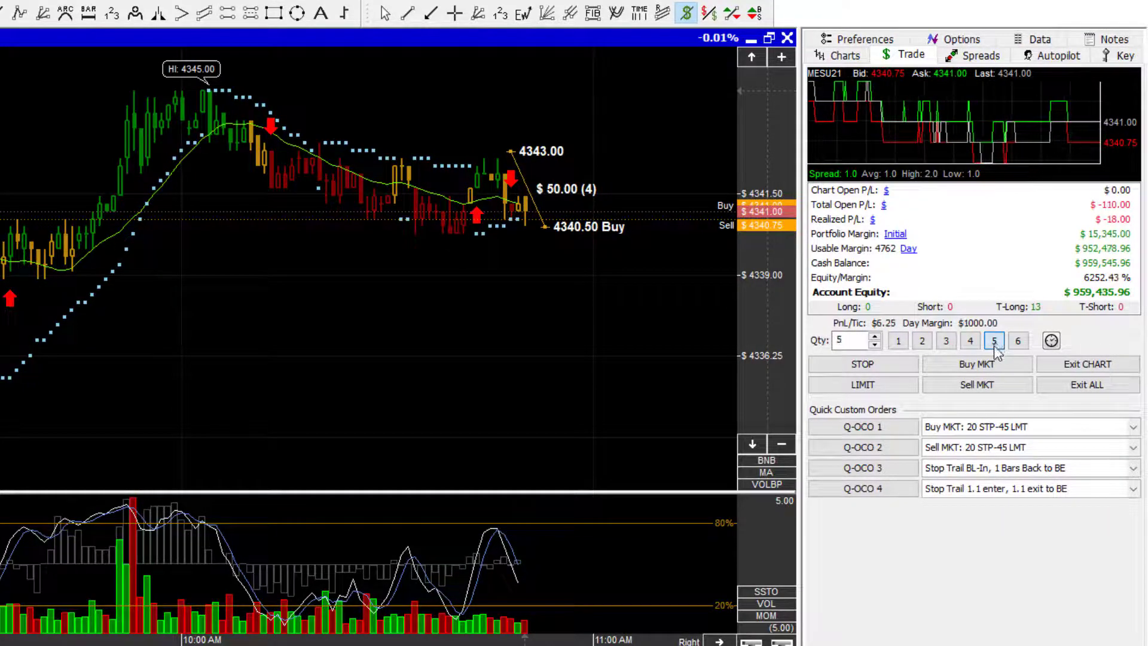
left_click(973, 388)
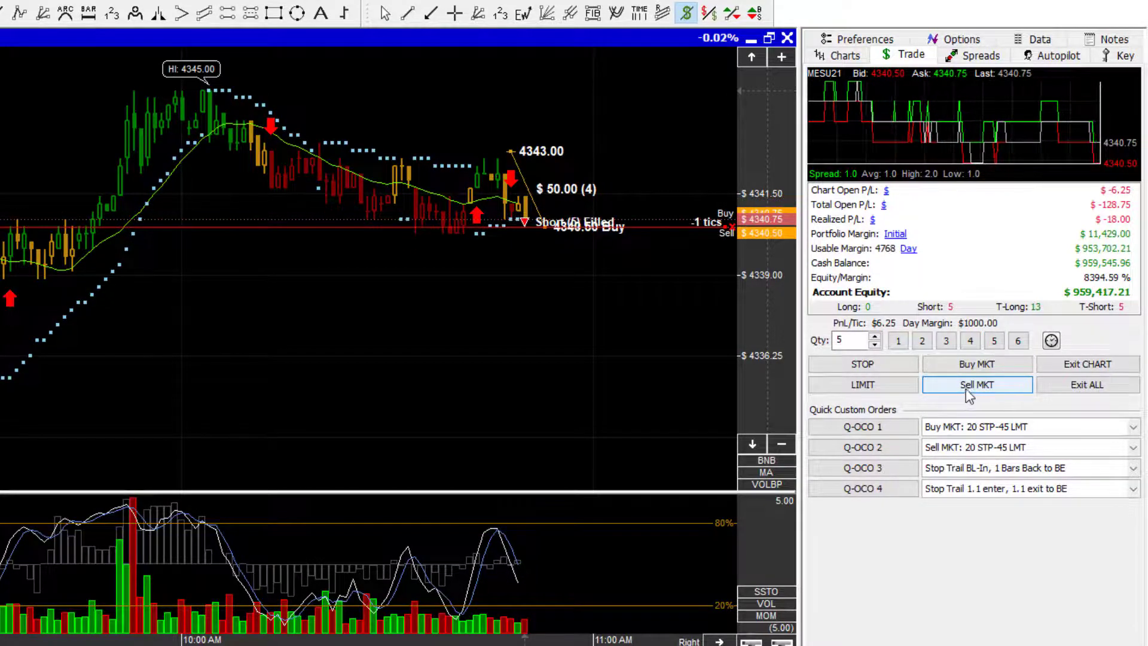
left_click(884, 370)
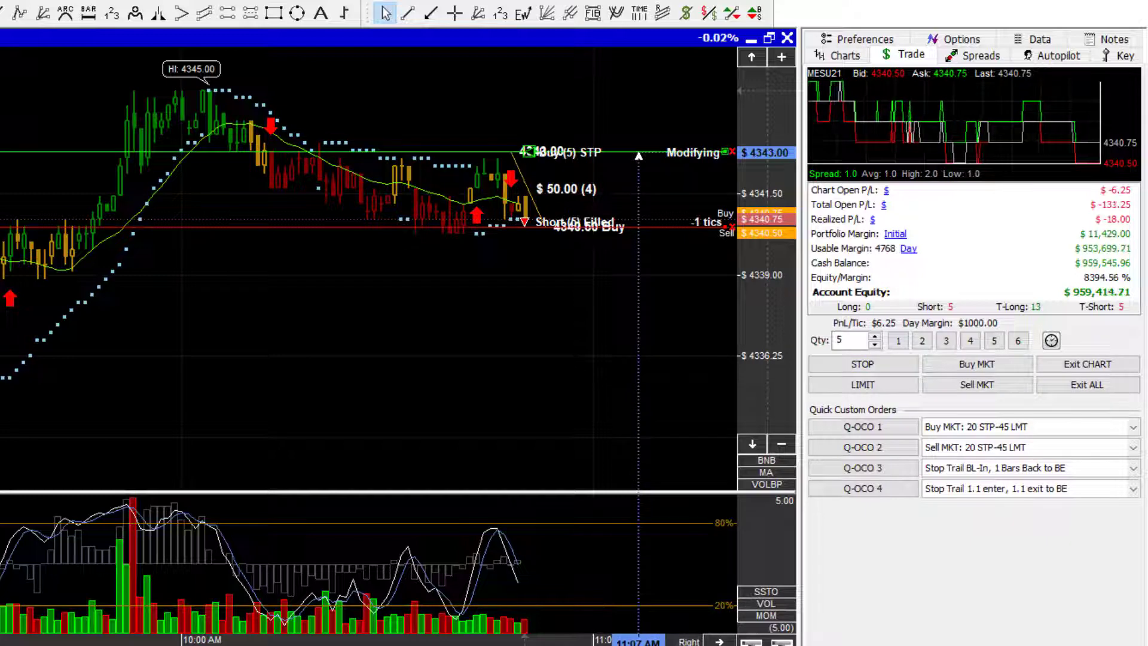
left_click(639, 153)
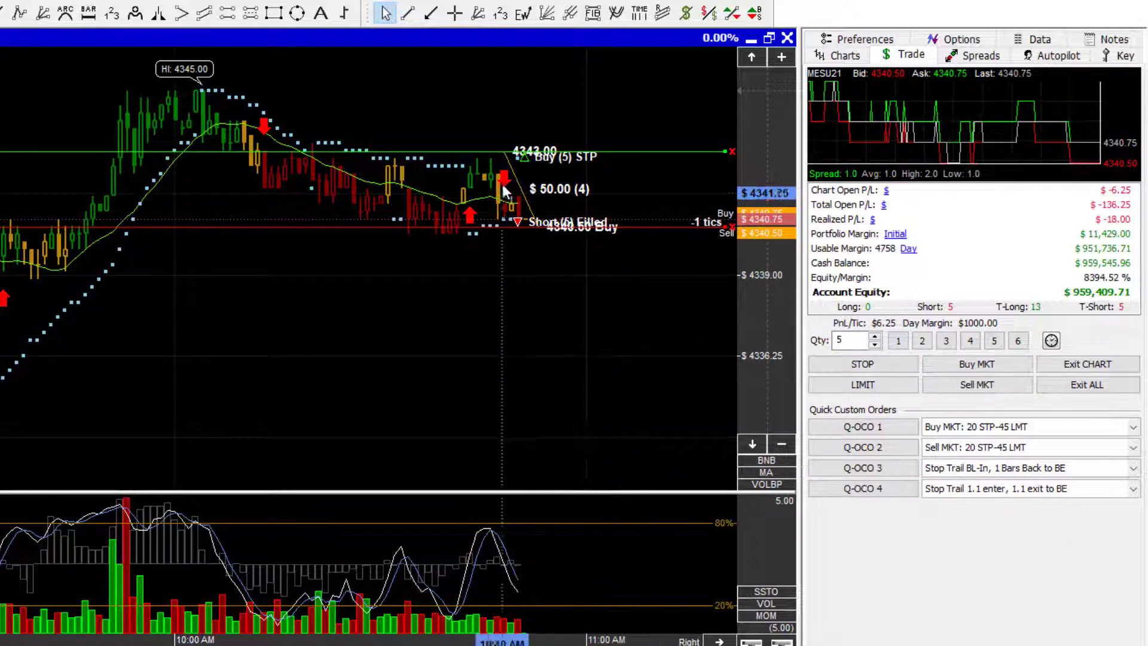